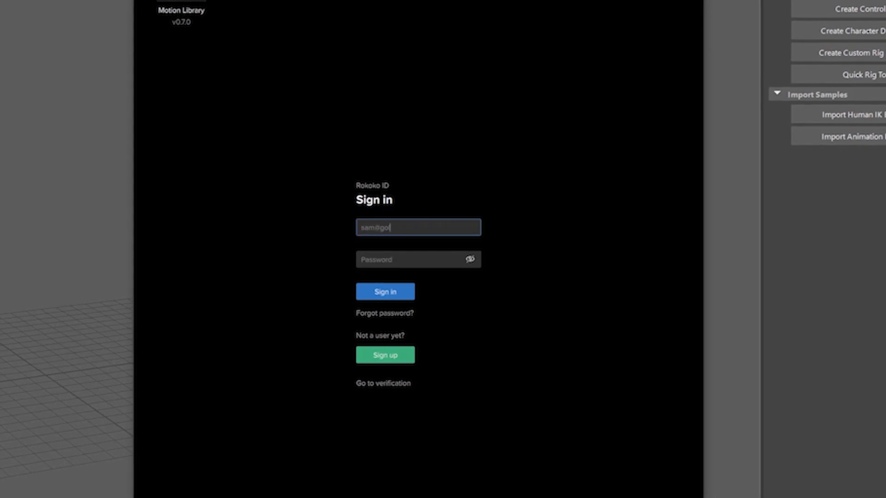
- Enter the Rokoko account e-mail and password in the plugin's sign-in fields
{"action": "key", "text": "Tab"}
{"action": "type", "text": "********"}
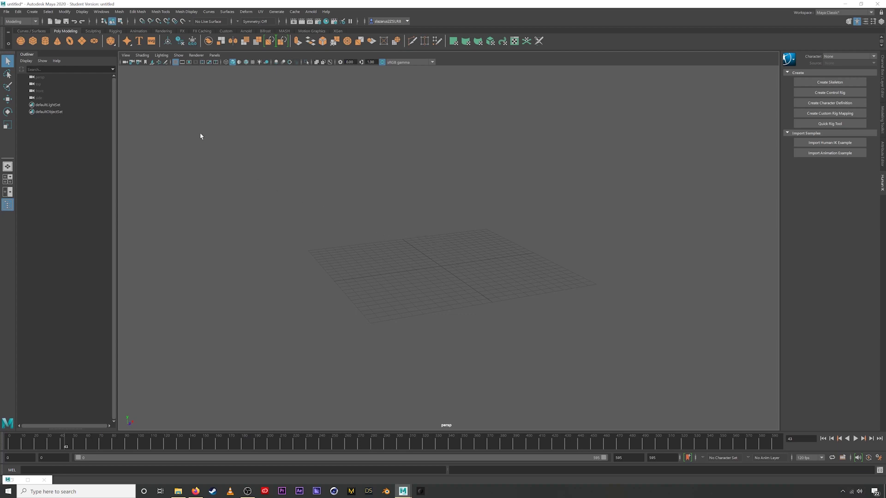
{"action": "left_click", "coordinate": [100, 12]}
{"action": "mouse_move", "coordinate": [119, 57]}
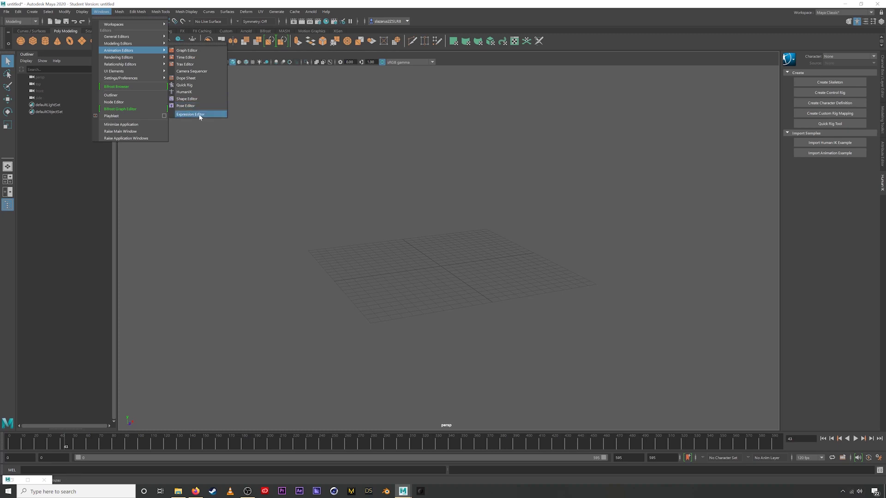
{"action": "left_click", "coordinate": [200, 115]}
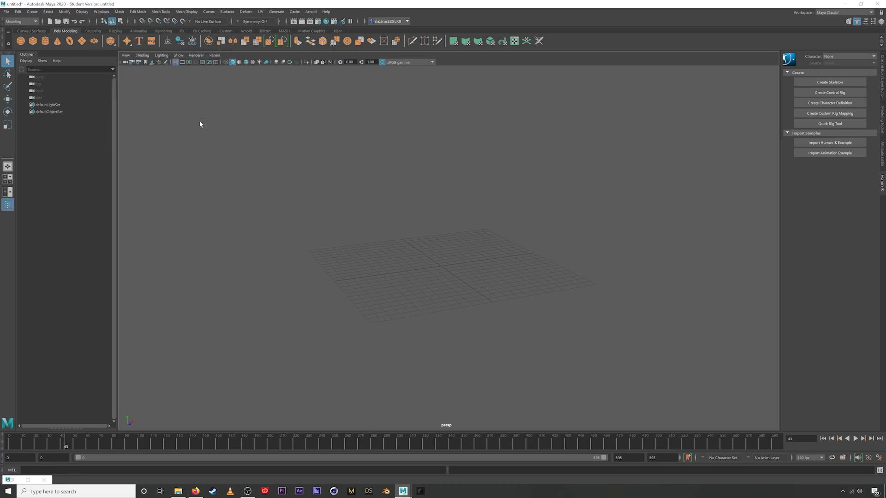
{"action": "left_click", "coordinate": [14, 480]}
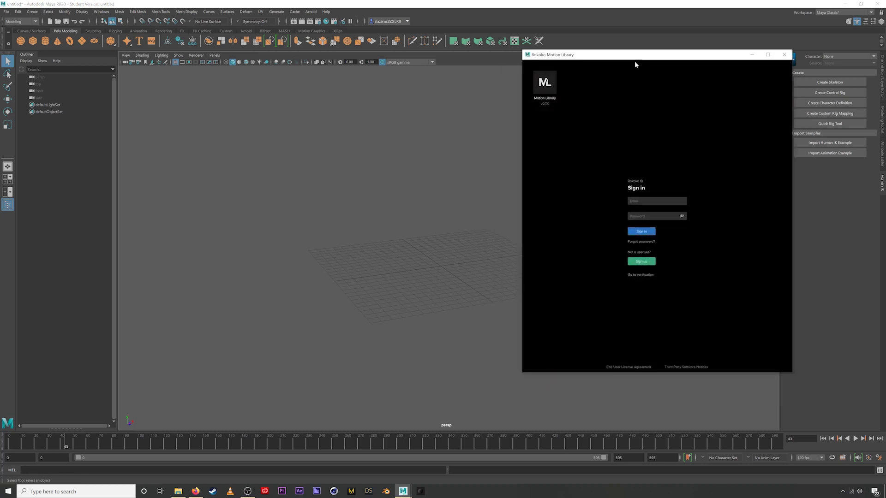
- Move the library window up-left and sign in with the account e-mail and password
{"action": "left_click_drag", "start_coordinate": [635, 63], "coordinate": [599, 53]}
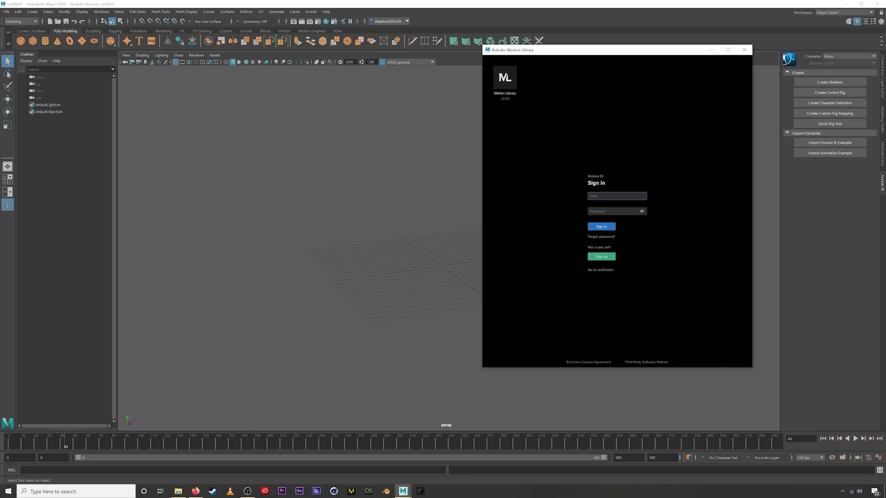
{"action": "type", "text": "iron.co"}
{"action": "key", "text": "Tab"}
{"action": "type", "text": "*********"}
{"action": "key", "text": "Return"}
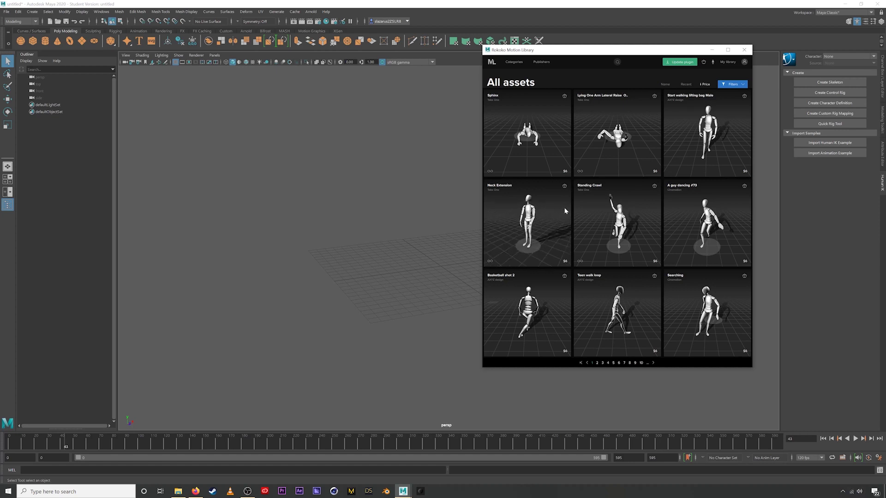
- Dock the Motion Library window beside the HumanIK panel and enlarge it so the asset tiles render bigger
{"action": "left_click_drag", "start_coordinate": [616, 53], "coordinate": [532, 54]}
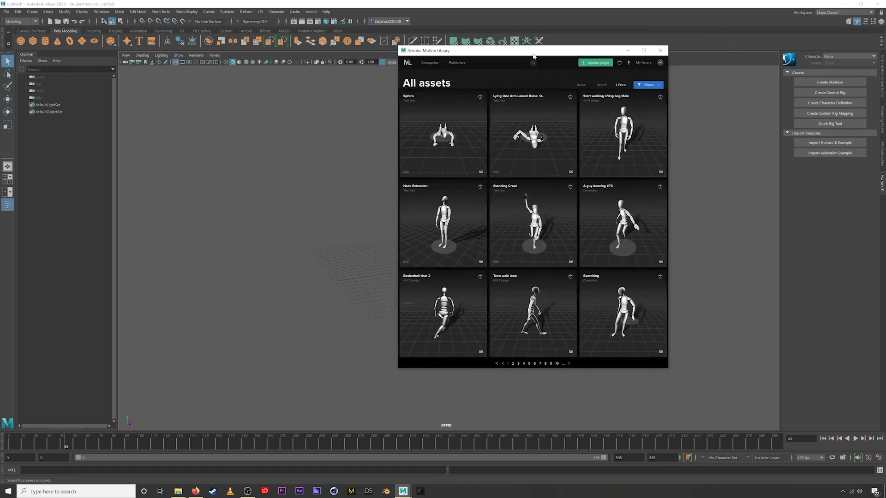
{"action": "left_click_drag", "start_coordinate": [666, 368], "coordinate": [750, 267]}
{"action": "scroll", "coordinate": [601, 181], "scroll_direction": "down", "scroll_amount": 5}
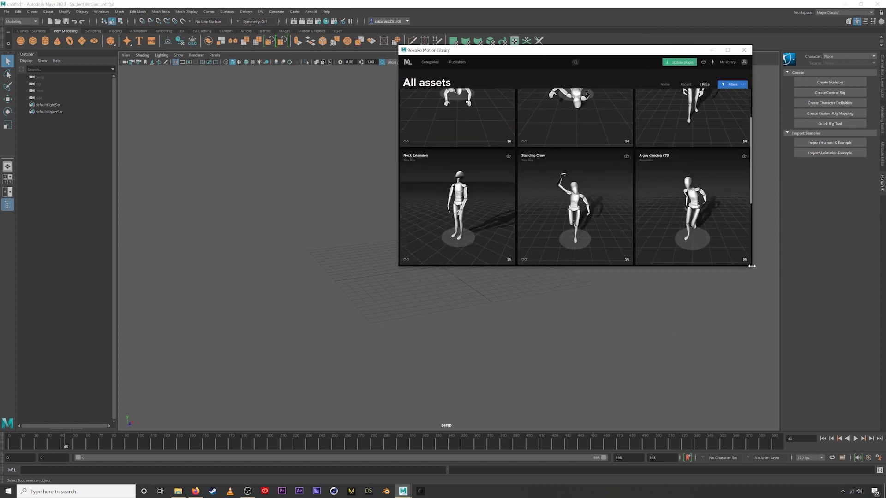
{"action": "left_click_drag", "start_coordinate": [751, 265], "coordinate": [631, 329]}
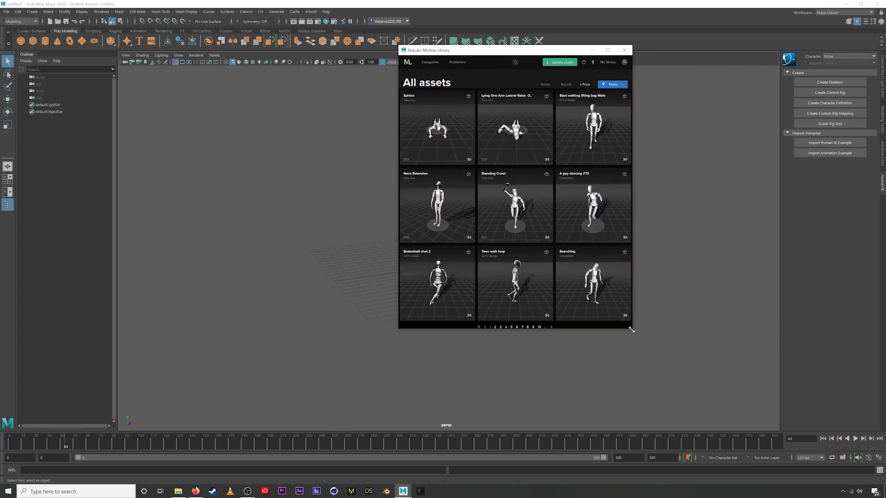
{"action": "left_click_drag", "start_coordinate": [500, 52], "coordinate": [635, 52]}
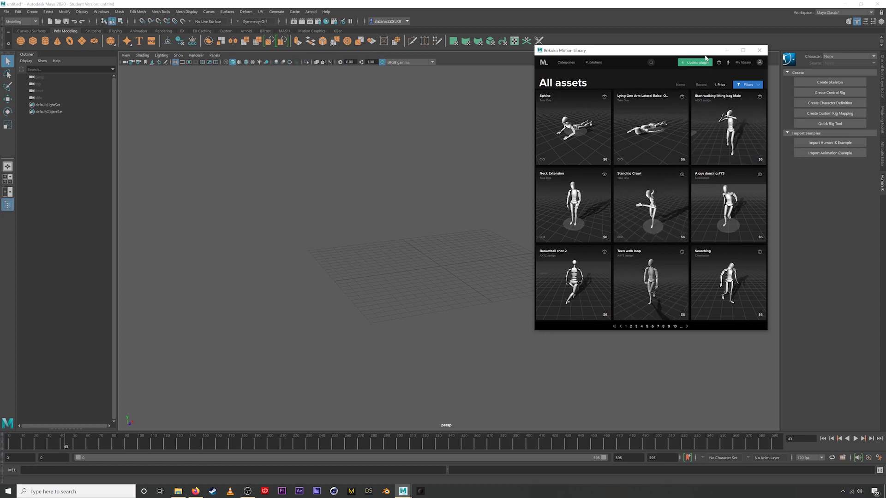
{"action": "left_click_drag", "start_coordinate": [693, 52], "coordinate": [618, 39]}
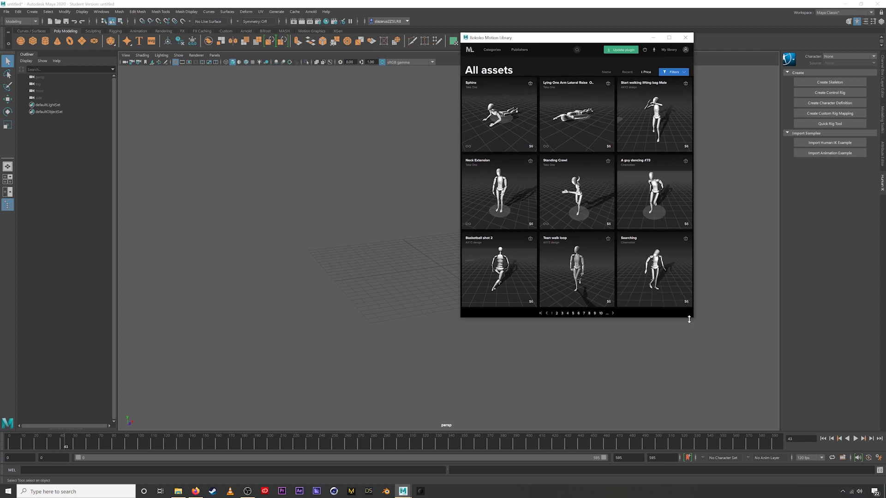
{"action": "left_click_drag", "start_coordinate": [696, 329], "coordinate": [764, 393]}
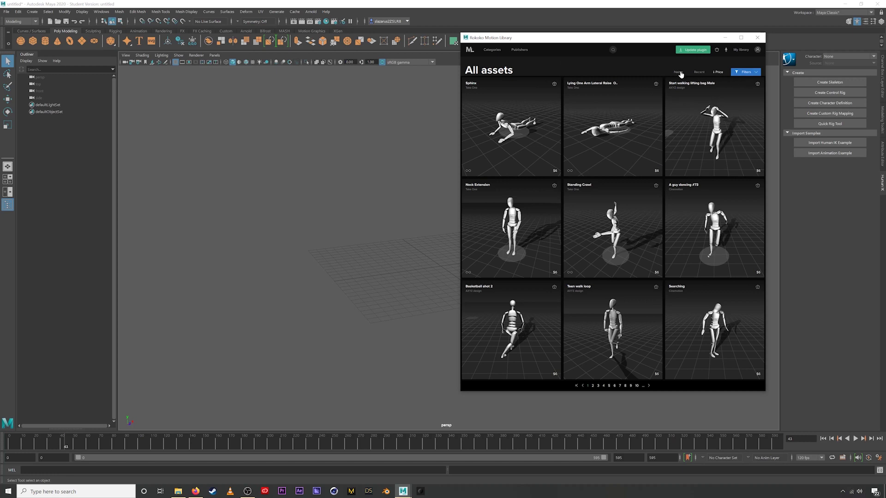
- Sort All assets by Name, then reversed Recent, then Price, and reveal the filter options
{"action": "left_click", "coordinate": [679, 73]}
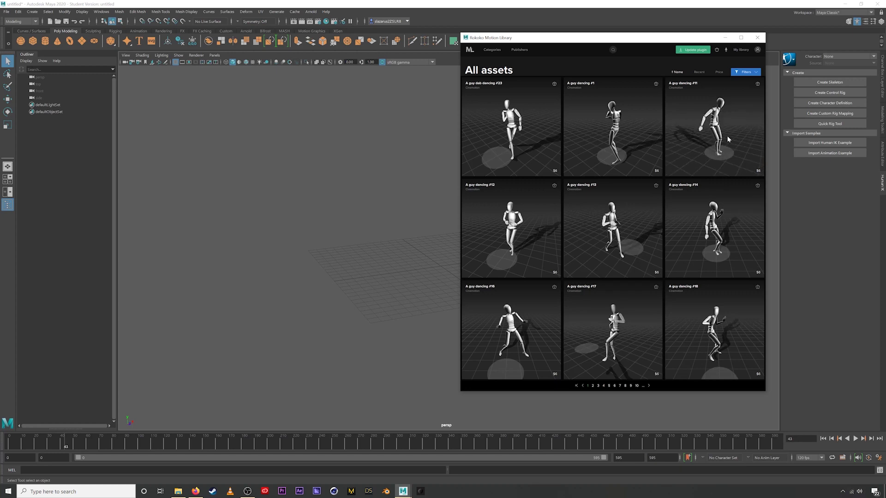
{"action": "left_click", "coordinate": [698, 72]}
{"action": "left_click", "coordinate": [701, 72]}
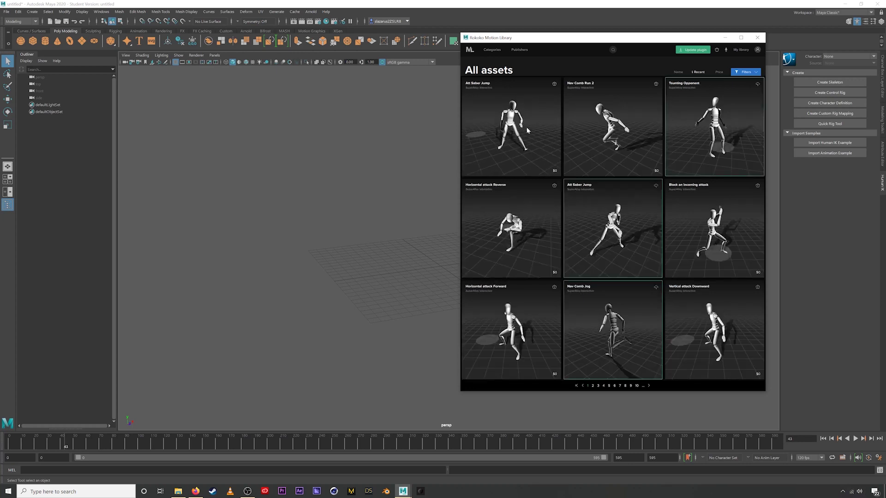
{"action": "left_click", "coordinate": [718, 76]}
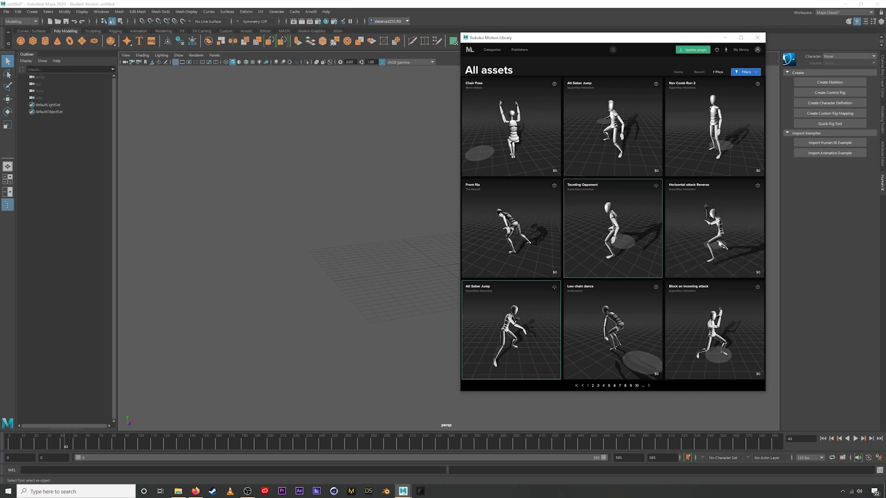
{"action": "left_click", "coordinate": [744, 73]}
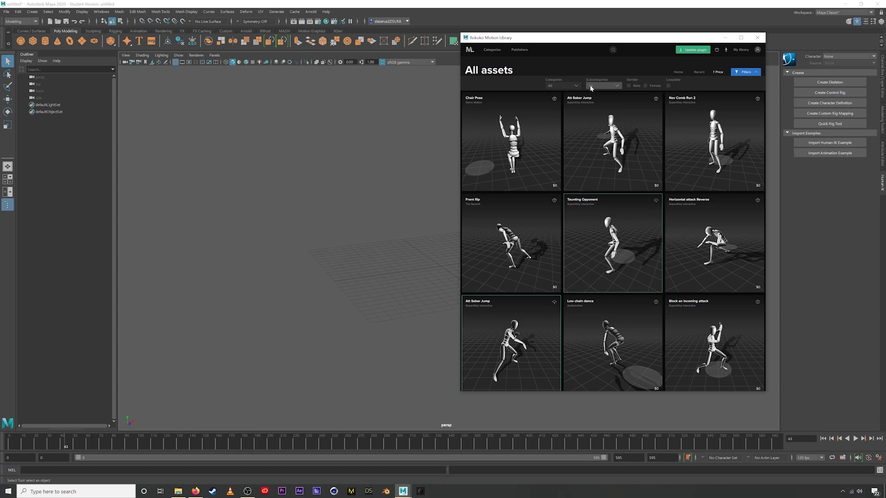
{"action": "left_click", "coordinate": [576, 86]}
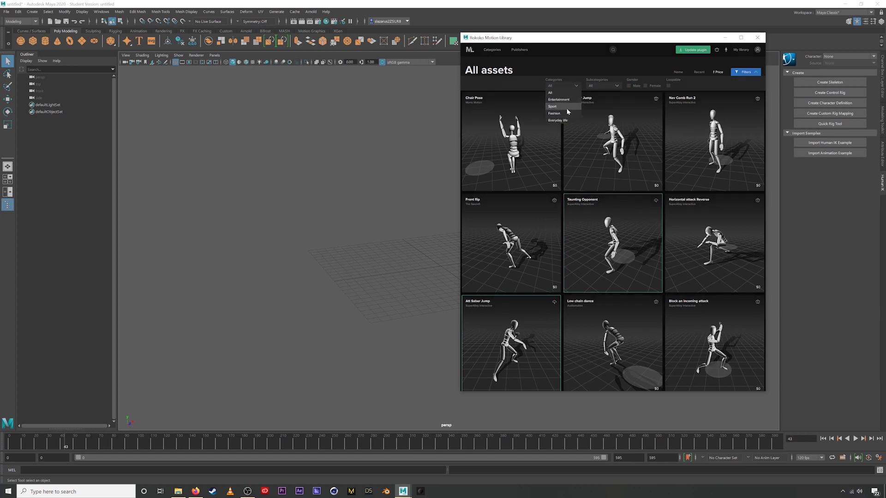
{"action": "scroll", "coordinate": [568, 113], "scroll_direction": "down", "scroll_amount": 3}
{"action": "left_click", "coordinate": [577, 86]}
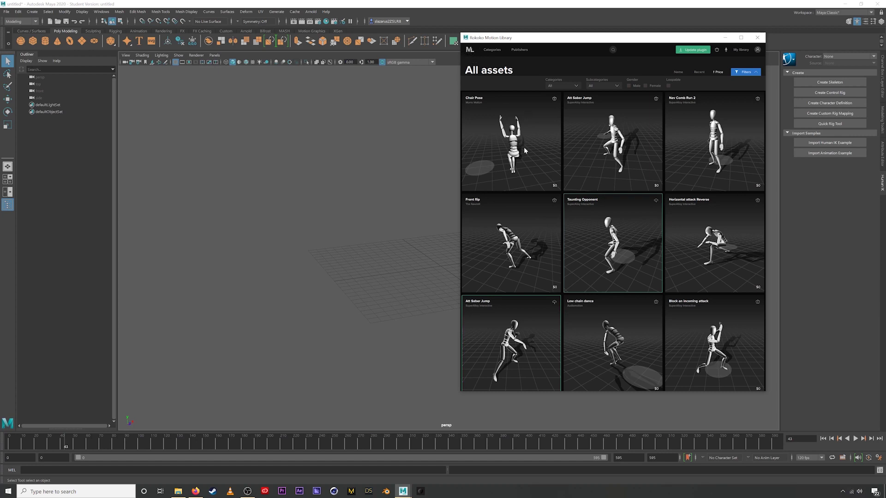
{"action": "scroll", "coordinate": [672, 114], "scroll_direction": "down", "scroll_amount": 1}
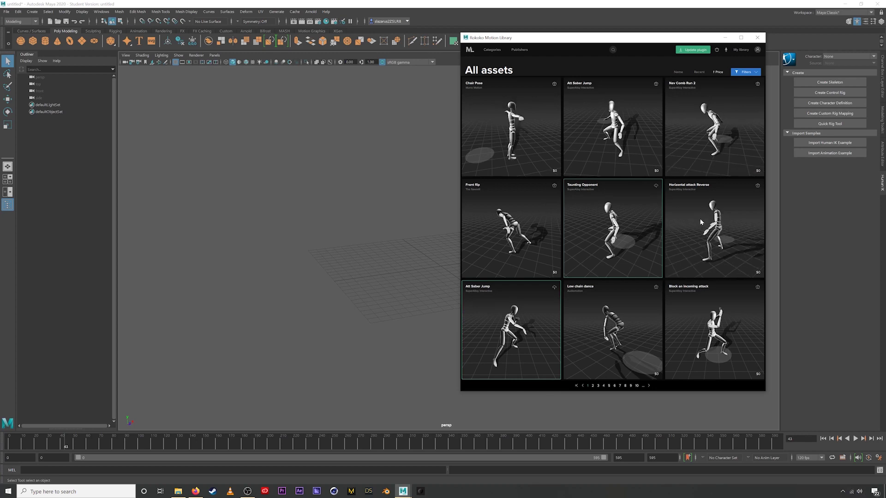
- Browse the Categories page and pick Fashion to list clips like Catwalk with turn and Bow
{"action": "left_click", "coordinate": [493, 50]}
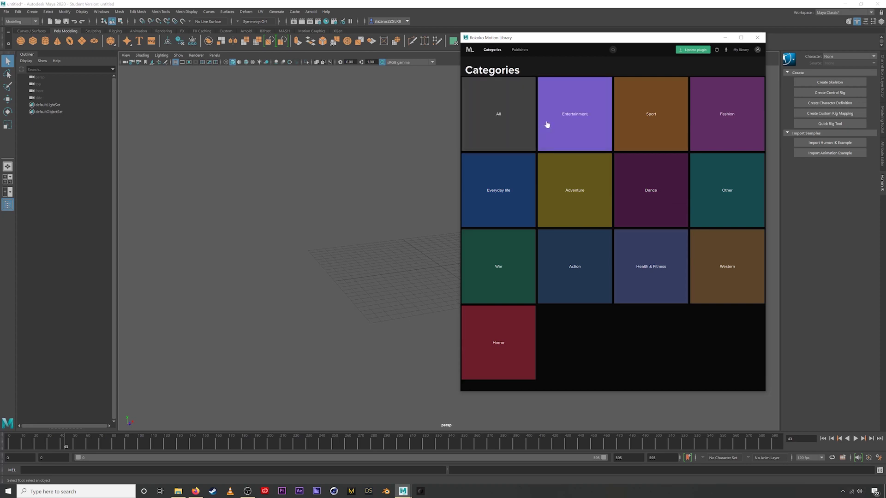
{"action": "left_click", "coordinate": [726, 118]}
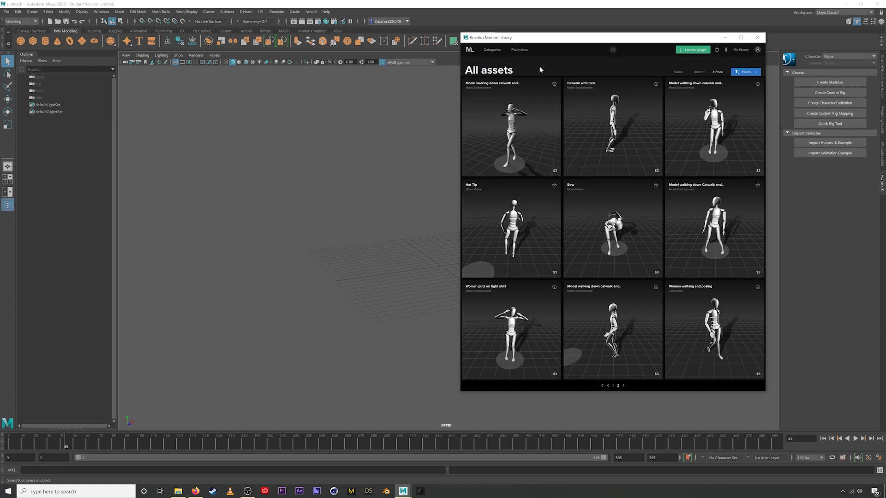
- Open the Publishers page and scroll through studios like AXYZ design, Centroid and Mocap Kiev
{"action": "left_click", "coordinate": [519, 51]}
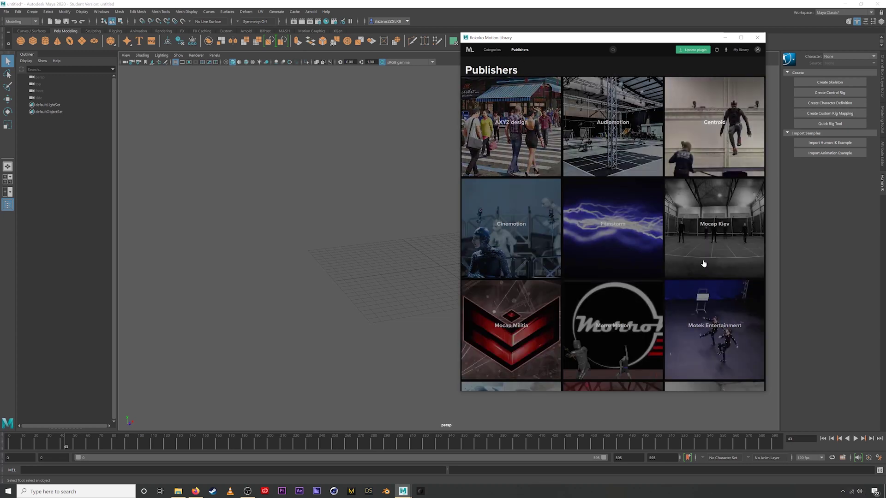
{"action": "scroll", "coordinate": [618, 238], "scroll_direction": "down", "scroll_amount": 1}
{"action": "scroll", "coordinate": [617, 238], "scroll_direction": "down", "scroll_amount": 2}
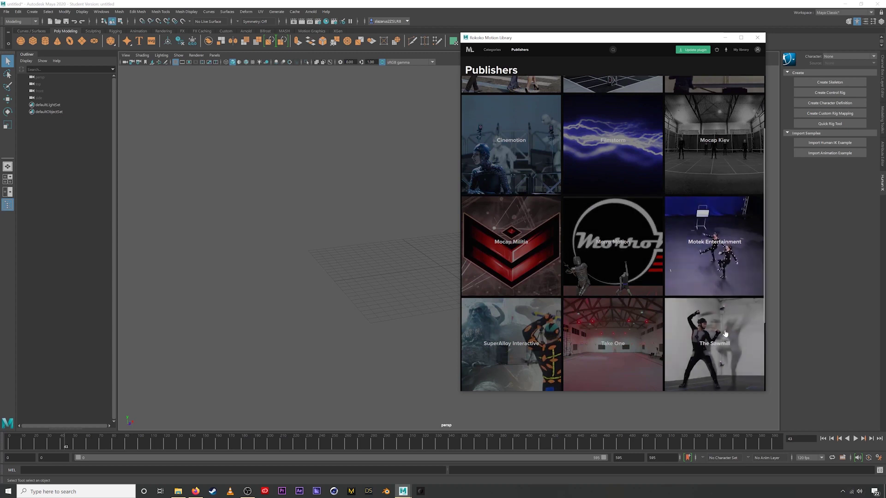
{"action": "scroll", "coordinate": [605, 184], "scroll_direction": "up", "scroll_amount": 3}
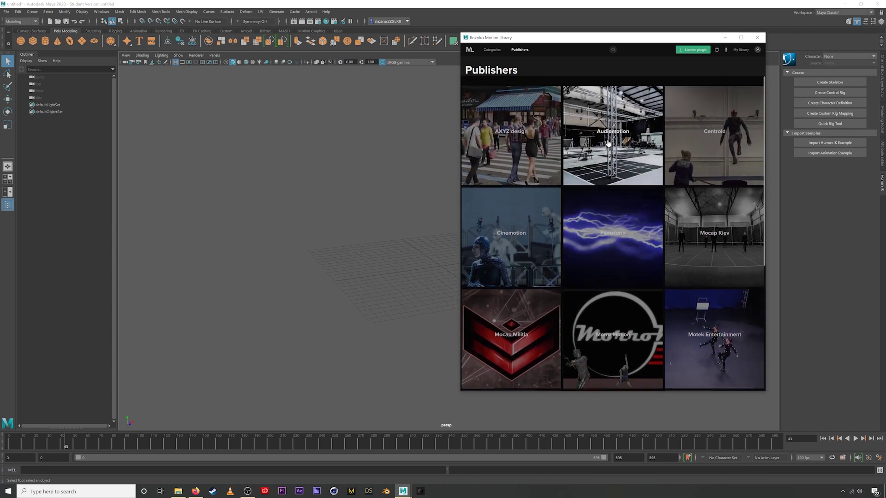
{"action": "left_click", "coordinate": [612, 50]}
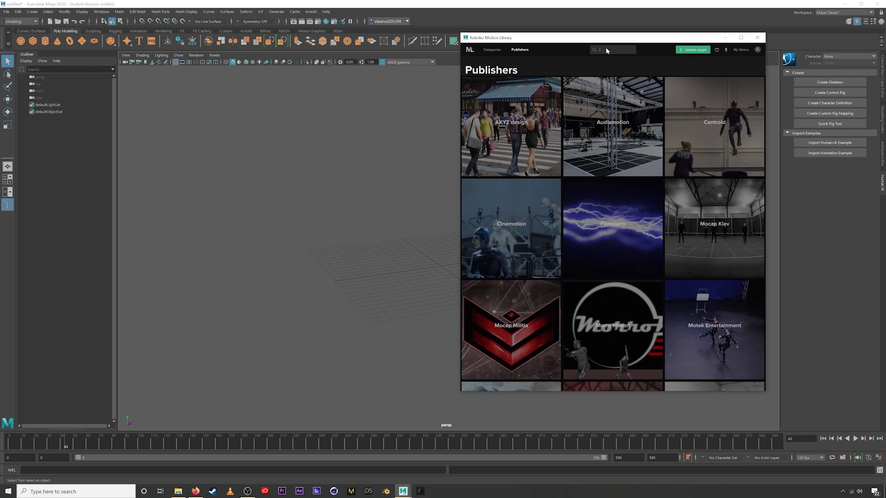
- Search the library for 'walk', look over the results, then clear the search
{"action": "key", "text": "Return"}
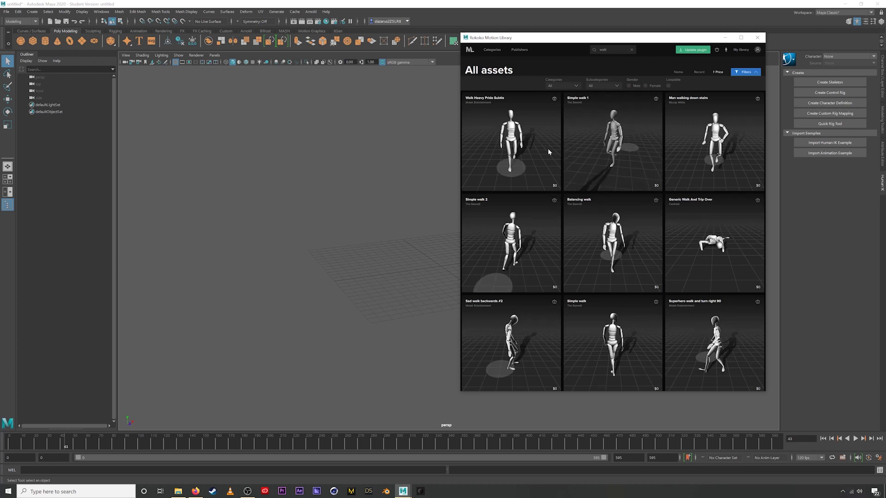
{"action": "mouse_move", "coordinate": [533, 150]}
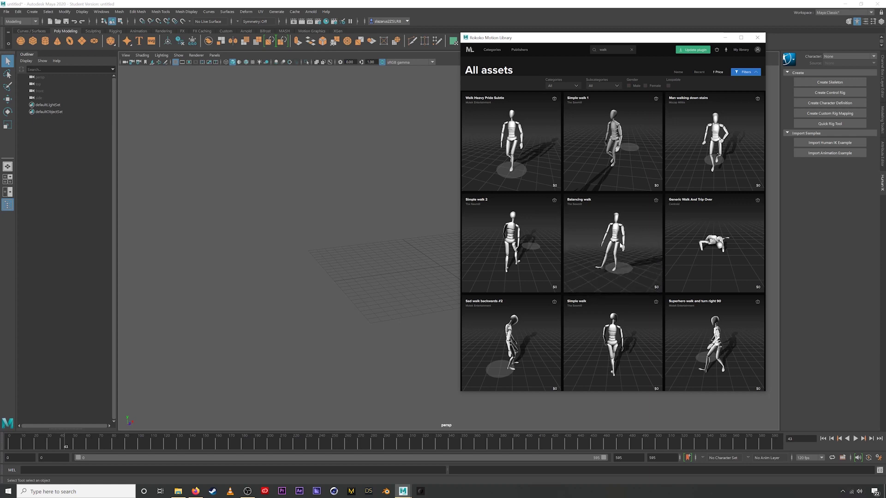
{"action": "left_click", "coordinate": [632, 49]}
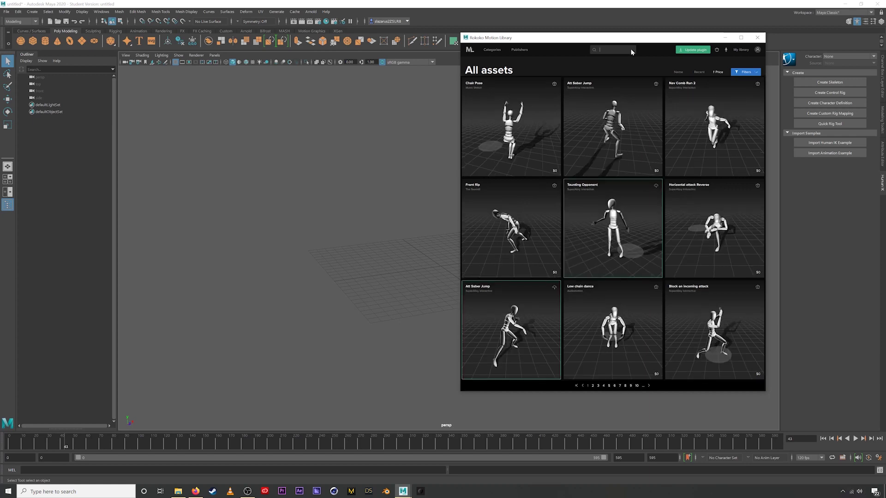
- Open and close the cart, set Bruno as preview character, then return to the library home
{"action": "left_click", "coordinate": [717, 51]}
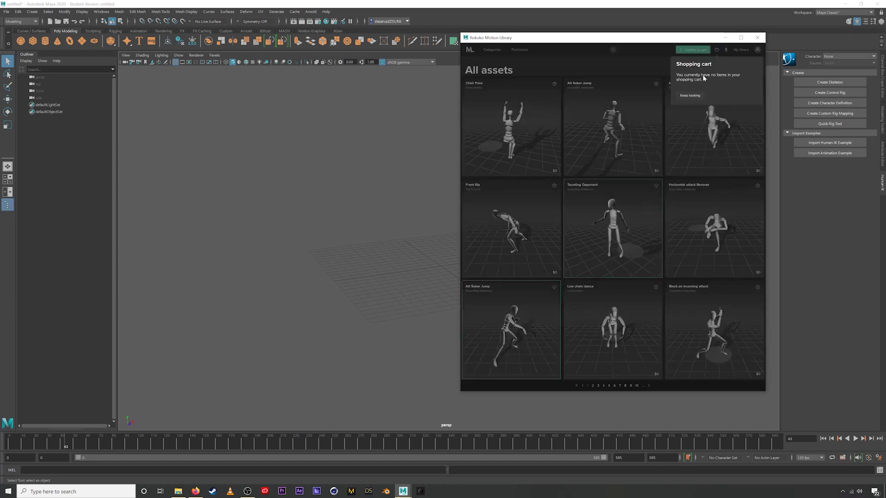
{"action": "left_click", "coordinate": [718, 51]}
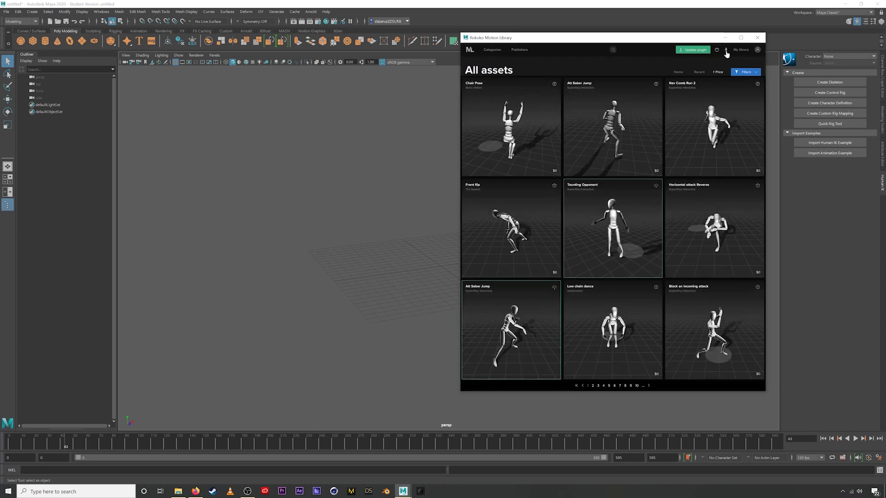
{"action": "left_click", "coordinate": [725, 50]}
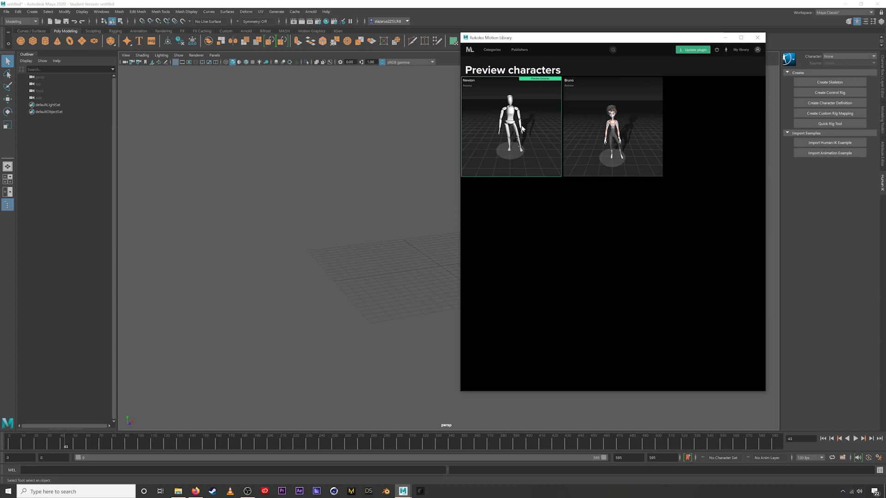
{"action": "left_click", "coordinate": [630, 129]}
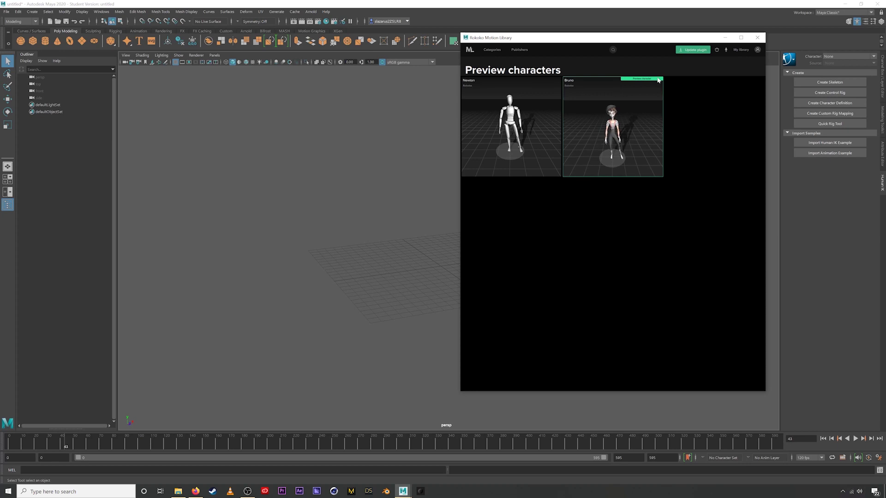
{"action": "left_click", "coordinate": [470, 50]}
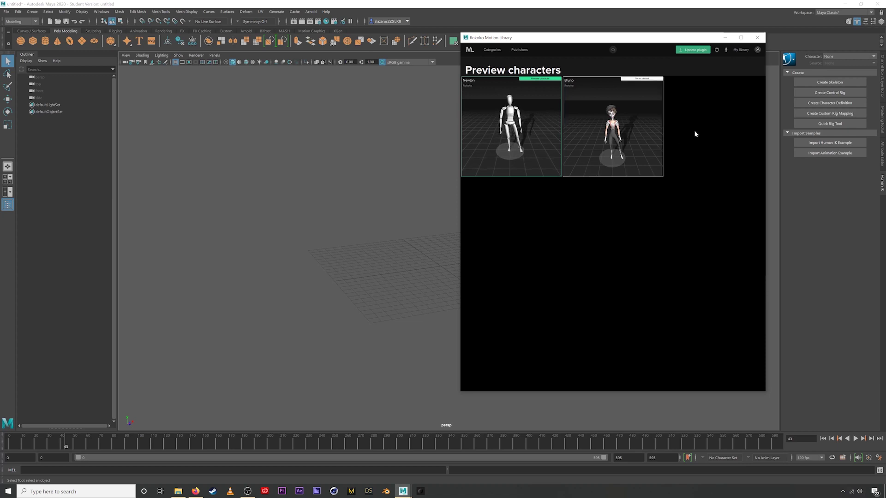
- View My library's three saved animations, including Run medium, then open and close the account menu
{"action": "left_click", "coordinate": [738, 49]}
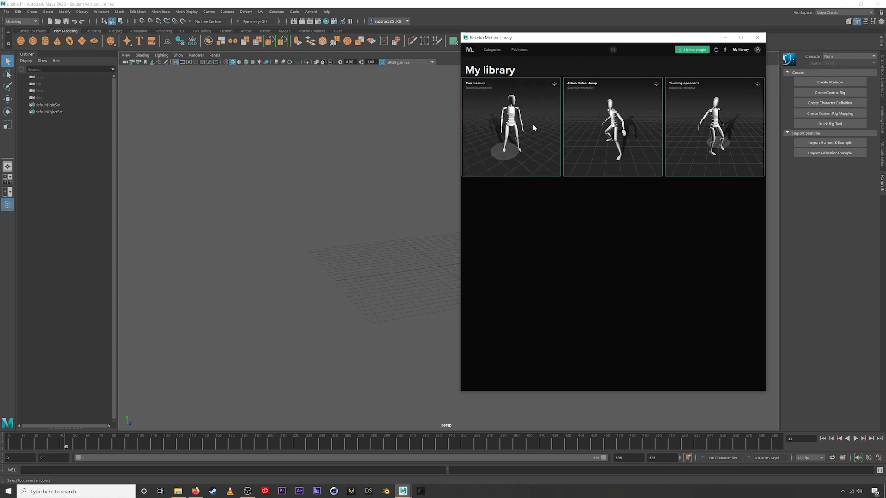
{"action": "left_click", "coordinate": [757, 50]}
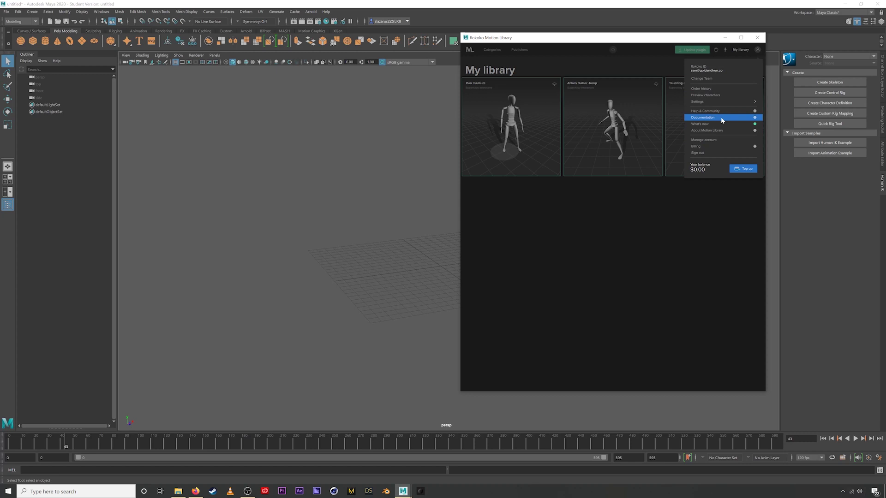
{"action": "left_click", "coordinate": [756, 51]}
- Return to All assets and sort by Price, reversed so the free clips come first
{"action": "left_click", "coordinate": [474, 51]}
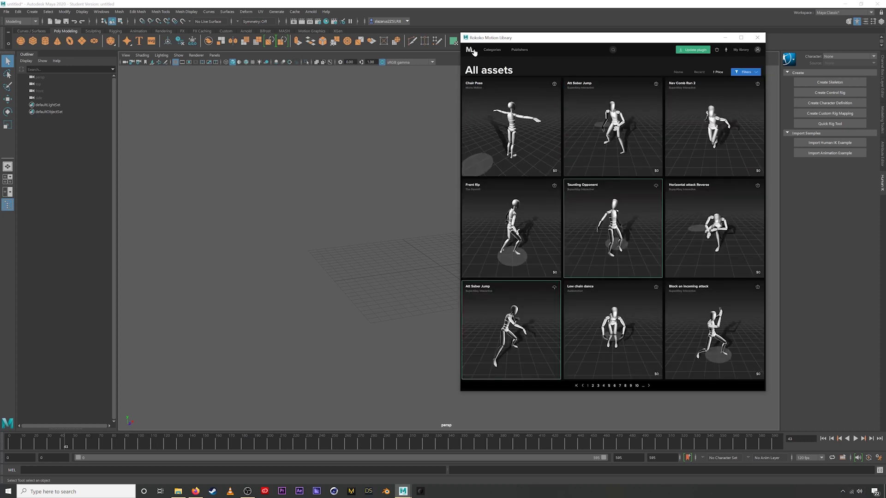
{"action": "mouse_move", "coordinate": [491, 132]}
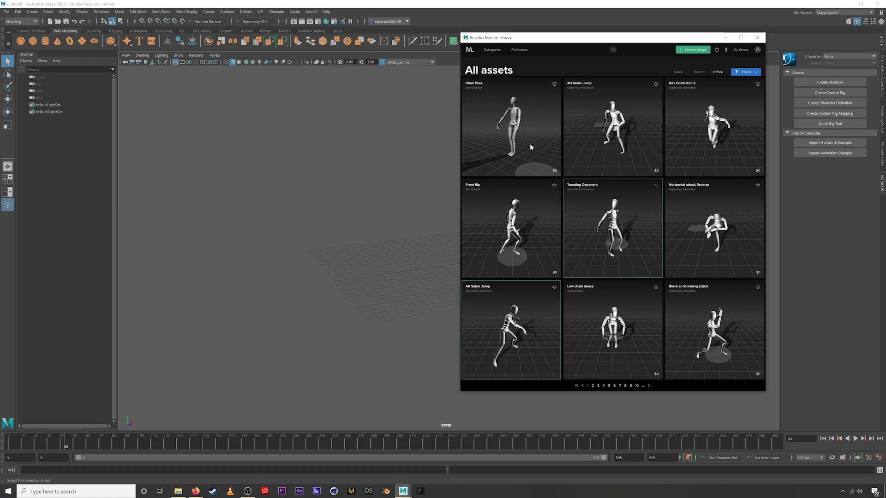
{"action": "left_click", "coordinate": [718, 73]}
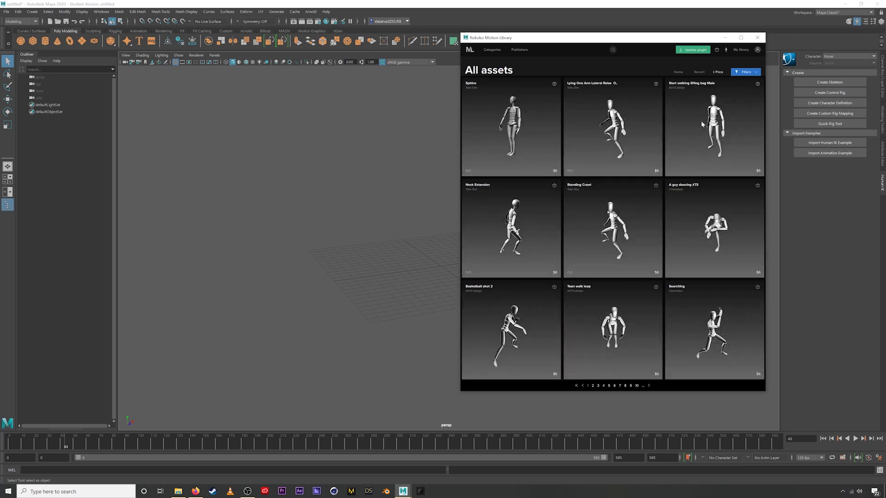
{"action": "left_click", "coordinate": [718, 73]}
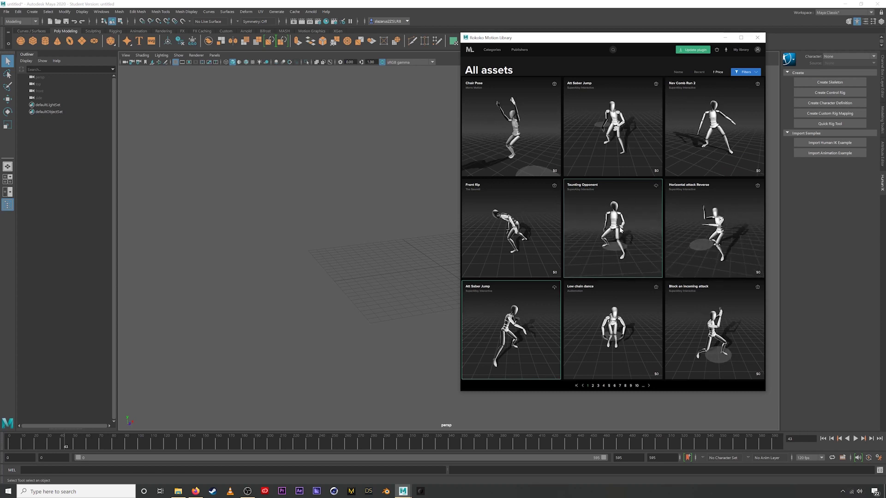
- Open SuperAlloy Interactive from Publishers and view the Att Saber Jump clip's details
{"action": "left_click", "coordinate": [519, 51]}
{"action": "scroll", "coordinate": [603, 258], "scroll_direction": "down", "scroll_amount": 5}
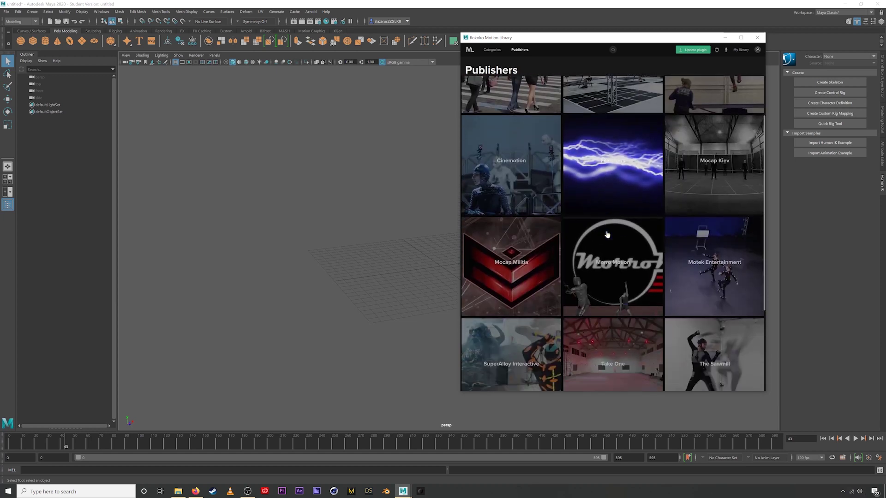
{"action": "left_click", "coordinate": [520, 266]}
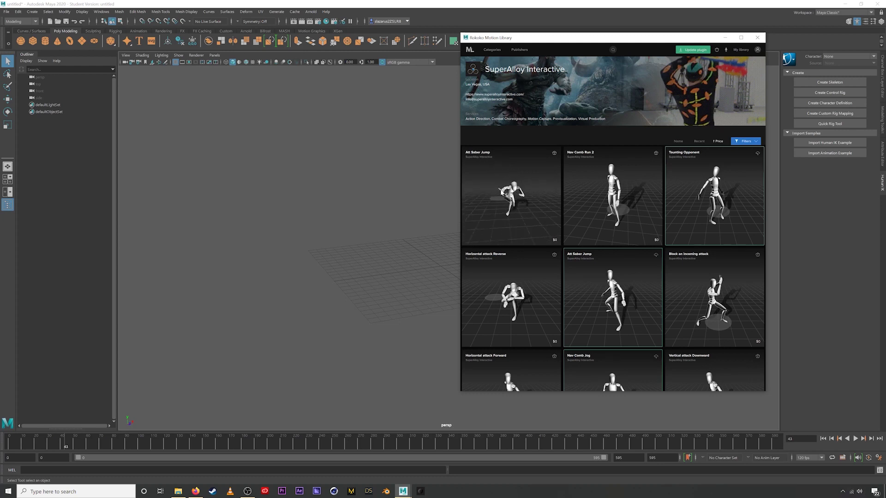
{"action": "left_click", "coordinate": [503, 160]}
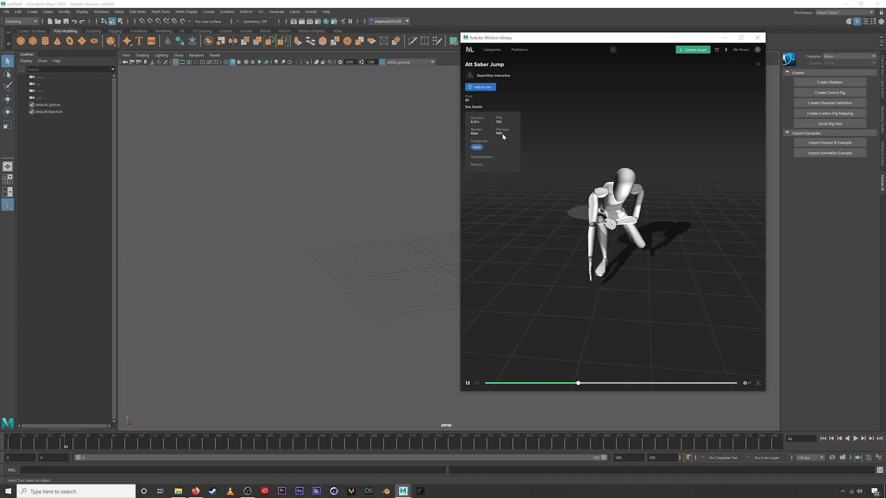
- Pause and scrub the Att Saber Jump preview, enable looping, and speed it to x3.50
{"action": "left_click", "coordinate": [467, 383]}
{"action": "left_click_drag", "start_coordinate": [669, 383], "coordinate": [531, 382]}
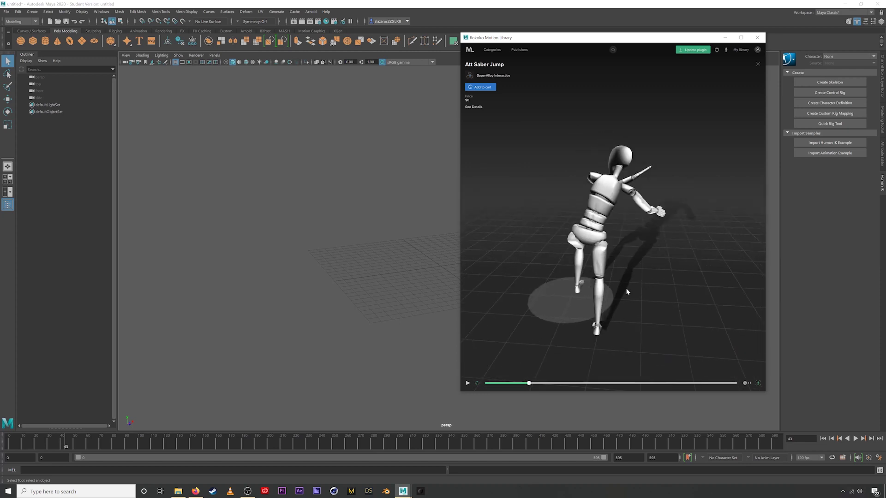
{"action": "left_click", "coordinate": [478, 383]}
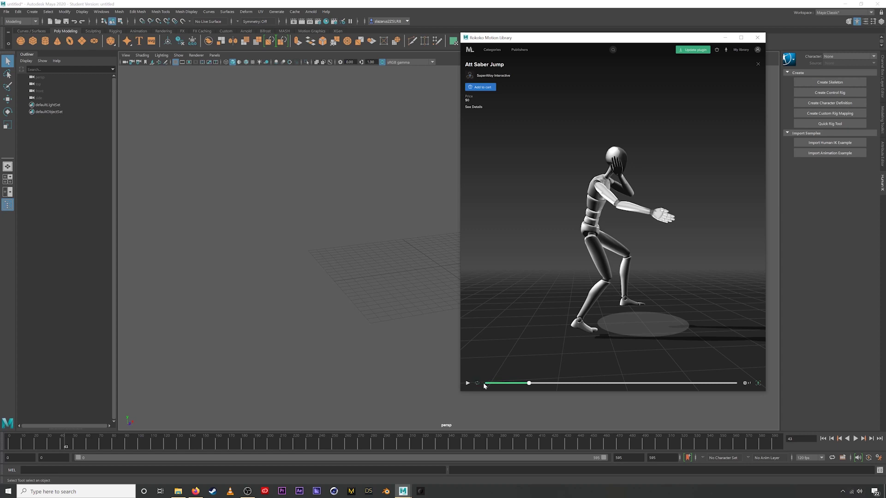
{"action": "mouse_move", "coordinate": [746, 383]}
{"action": "left_click_drag", "start_coordinate": [737, 377], "coordinate": [748, 377]}
- Play the preview at x0.25, then pause, rewind and orbit around the figure
{"action": "left_click", "coordinate": [467, 383]}
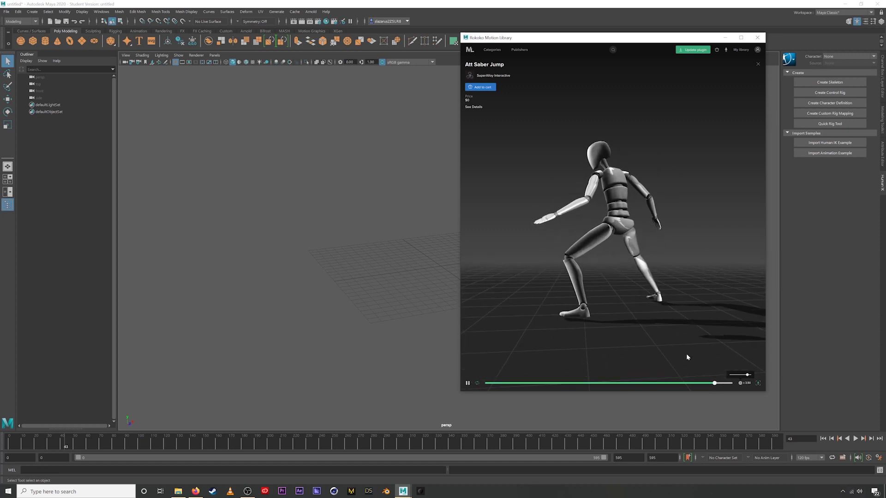
{"action": "left_click_drag", "start_coordinate": [747, 374], "coordinate": [730, 375]}
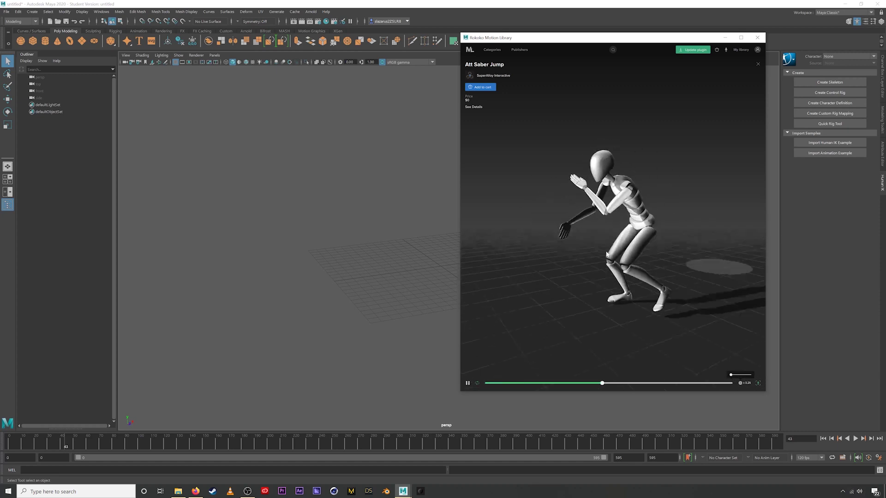
{"action": "left_click", "coordinate": [573, 383]}
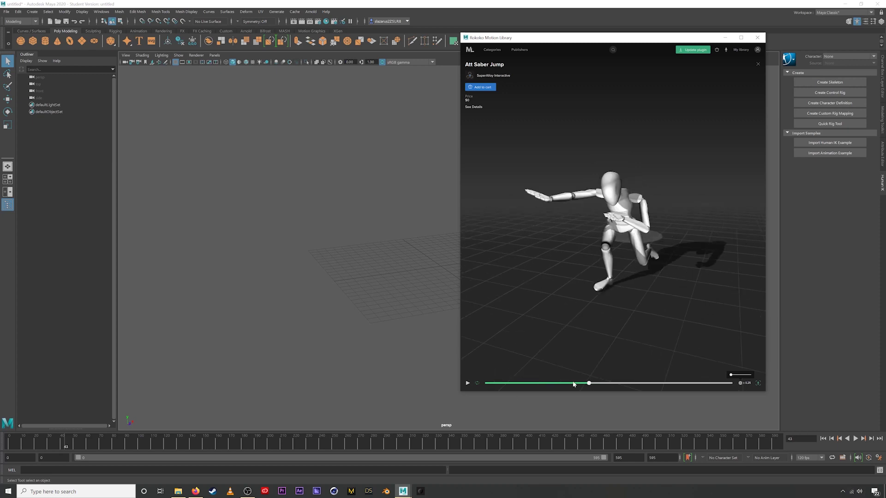
{"action": "left_click_drag", "start_coordinate": [573, 383], "coordinate": [520, 383]}
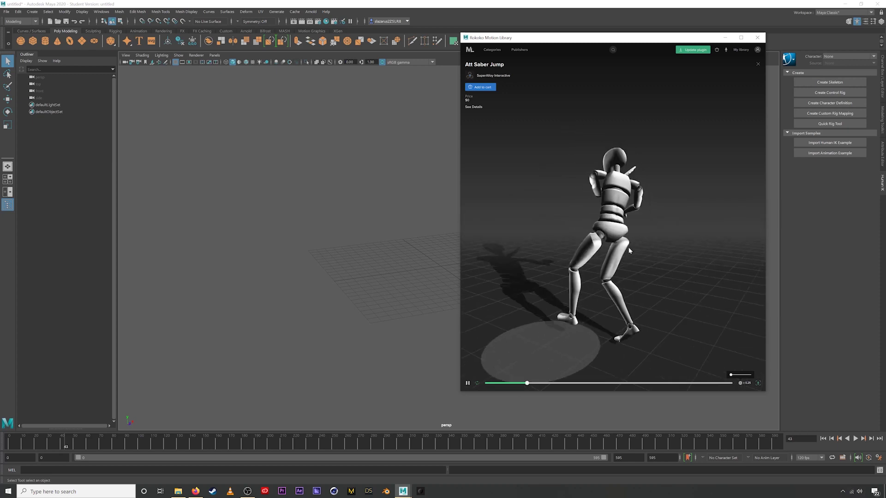
{"action": "left_click_drag", "start_coordinate": [629, 251], "coordinate": [587, 264]}
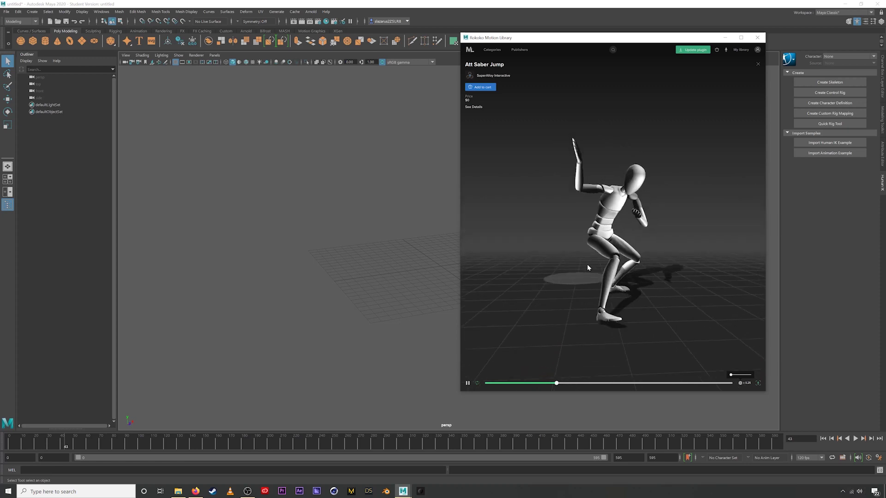
- Reset the preview speed to x1, rewind, and replay it from a higher viewing angle
{"action": "left_click", "coordinate": [467, 383]}
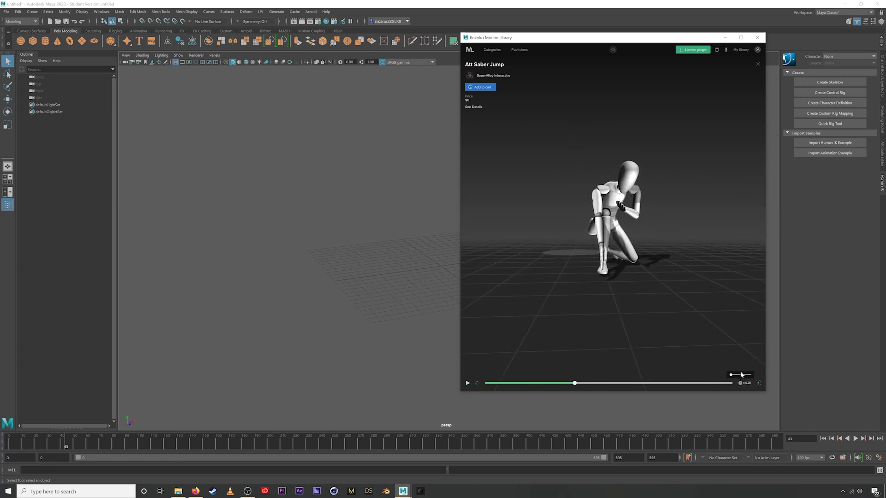
{"action": "left_click_drag", "start_coordinate": [735, 377], "coordinate": [737, 377]}
{"action": "left_click_drag", "start_coordinate": [579, 386], "coordinate": [533, 385]}
{"action": "left_click", "coordinate": [468, 383]}
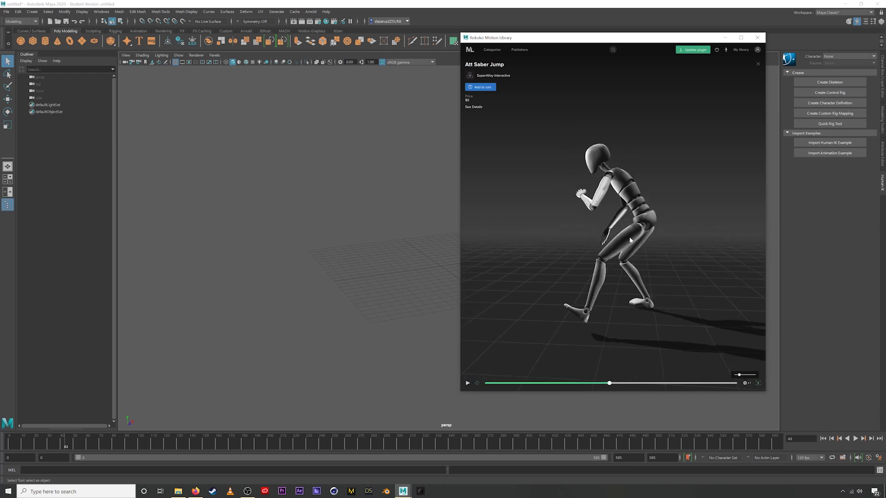
{"action": "left_click_drag", "start_coordinate": [651, 241], "coordinate": [747, 238]}
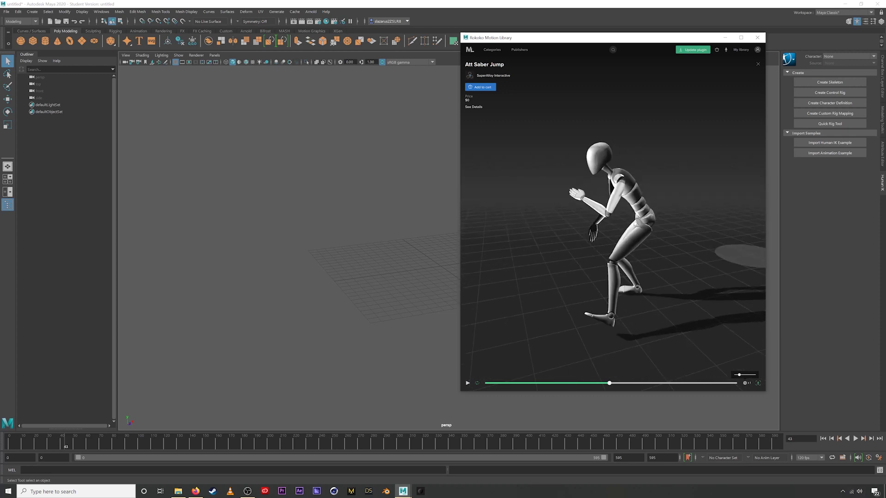
- Add Att Saber Jump, and Horizontal attack Reverse from My library, to the cart
{"action": "left_click", "coordinate": [490, 90]}
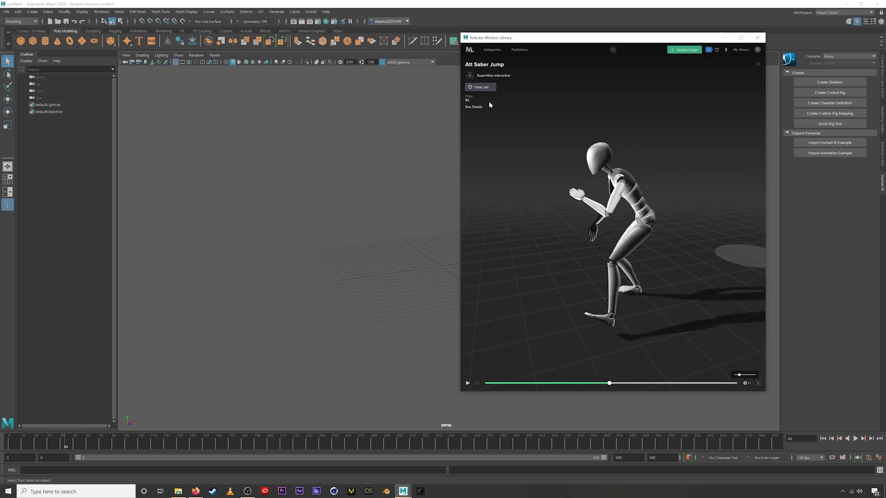
{"action": "left_click", "coordinate": [757, 65]}
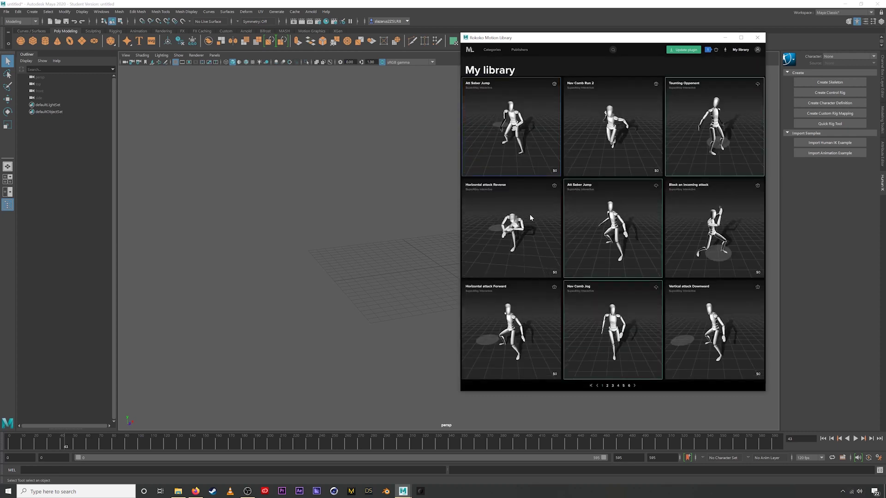
{"action": "left_click", "coordinate": [554, 185]}
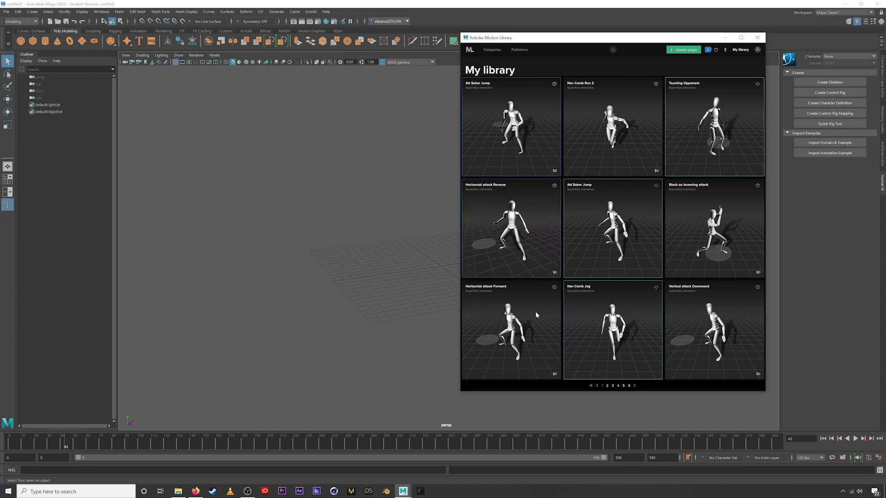
- Review the cart's three free clips, then close it
{"action": "mouse_move", "coordinate": [535, 311]}
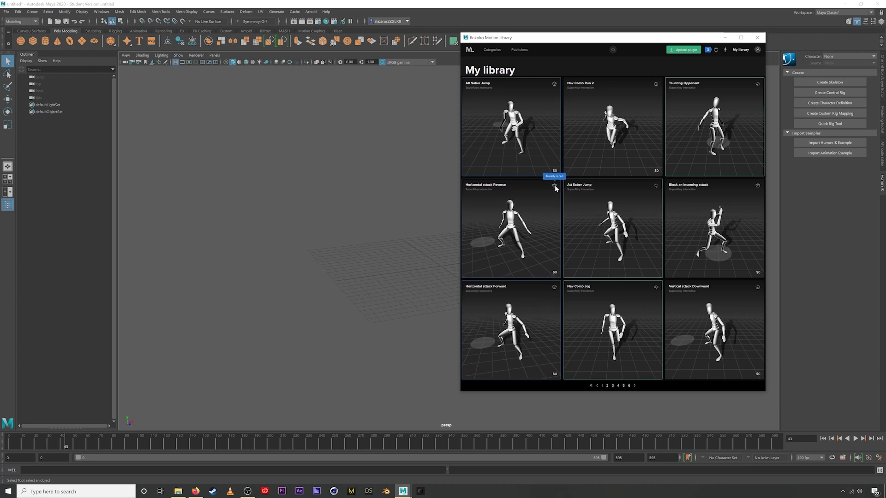
{"action": "mouse_move", "coordinate": [558, 90]}
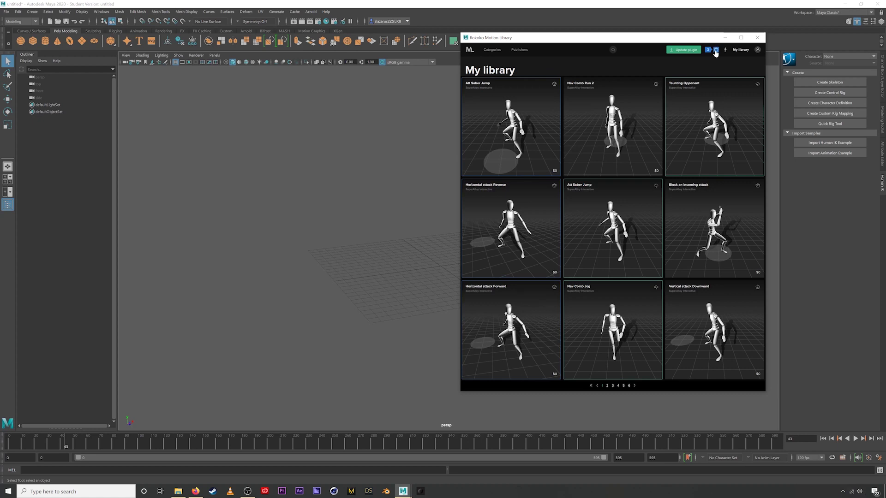
{"action": "left_click", "coordinate": [715, 51]}
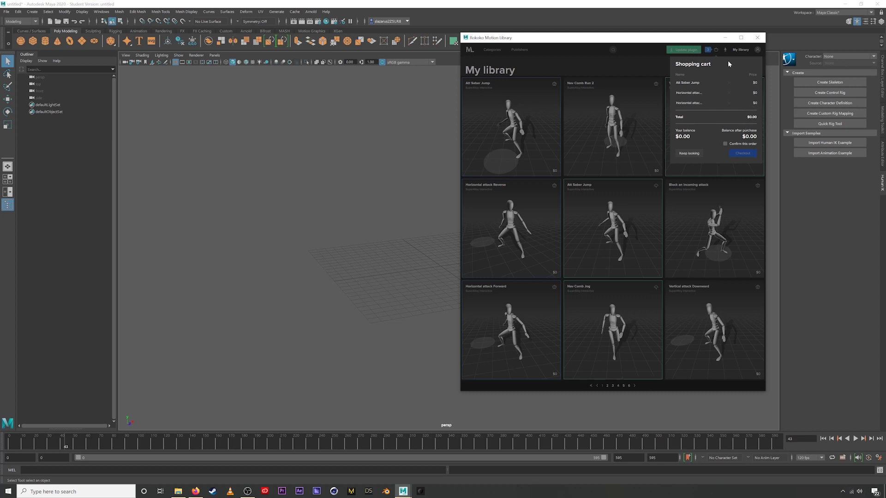
{"action": "left_click", "coordinate": [715, 51]}
- On All assets sorted by name, add A guy dancing #13 to the cart
{"action": "left_click", "coordinate": [469, 54]}
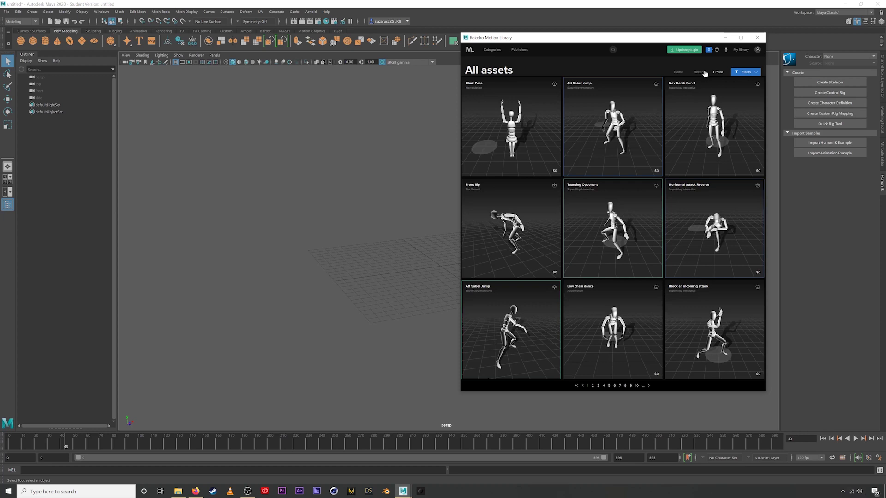
{"action": "left_click", "coordinate": [677, 72]}
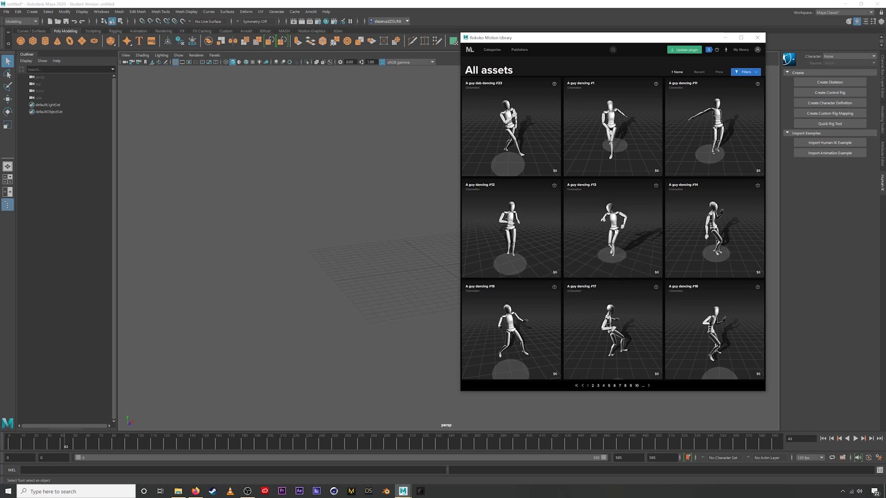
{"action": "left_click", "coordinate": [655, 186]}
- Remove A guy dancing #13 from the cart, confirm the order, and check out the free motions
{"action": "left_click", "coordinate": [717, 50]}
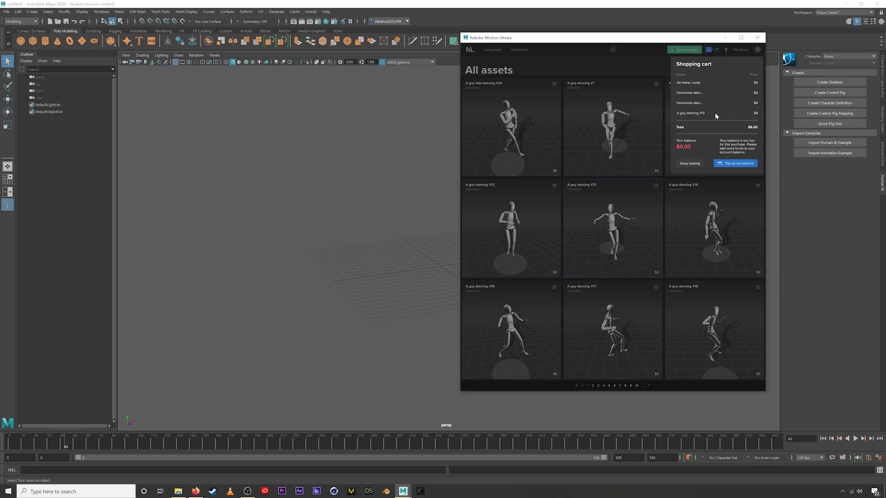
{"action": "left_click", "coordinate": [730, 113]}
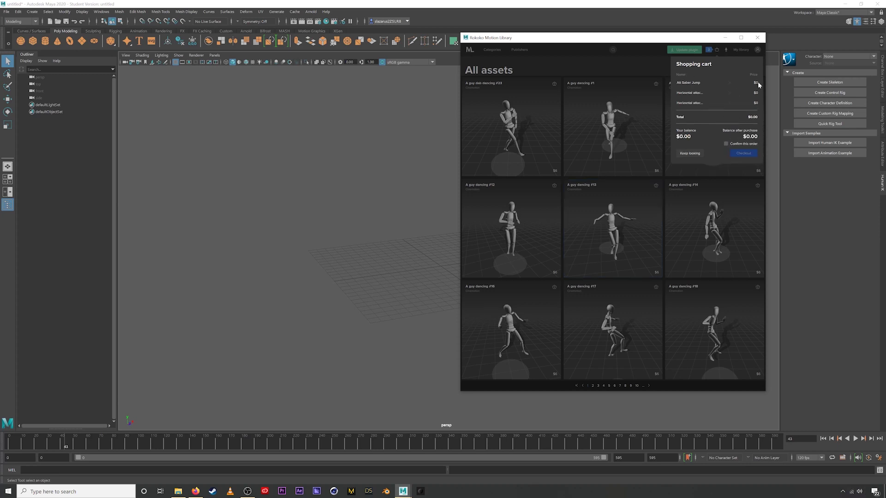
{"action": "left_click", "coordinate": [726, 144]}
{"action": "left_click", "coordinate": [745, 155]}
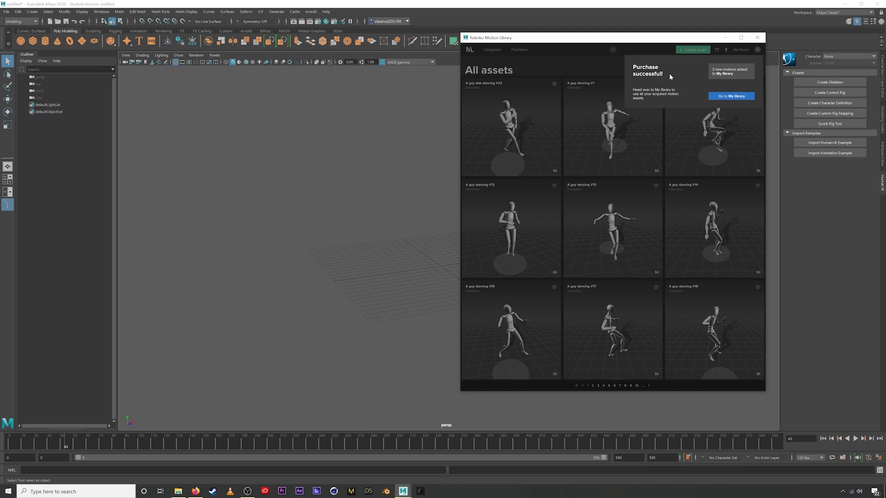
{"action": "left_click", "coordinate": [728, 97]}
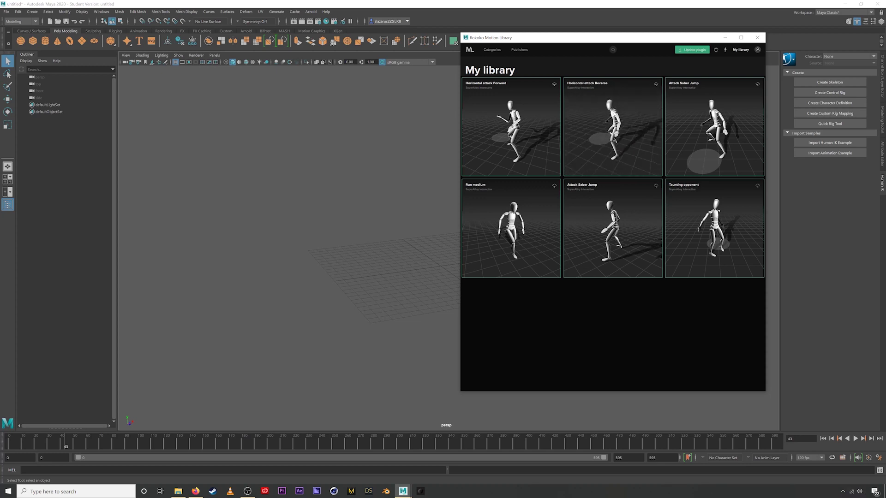
- Open the Horizontal attack Reverse card from My library
{"action": "left_click", "coordinate": [611, 86]}
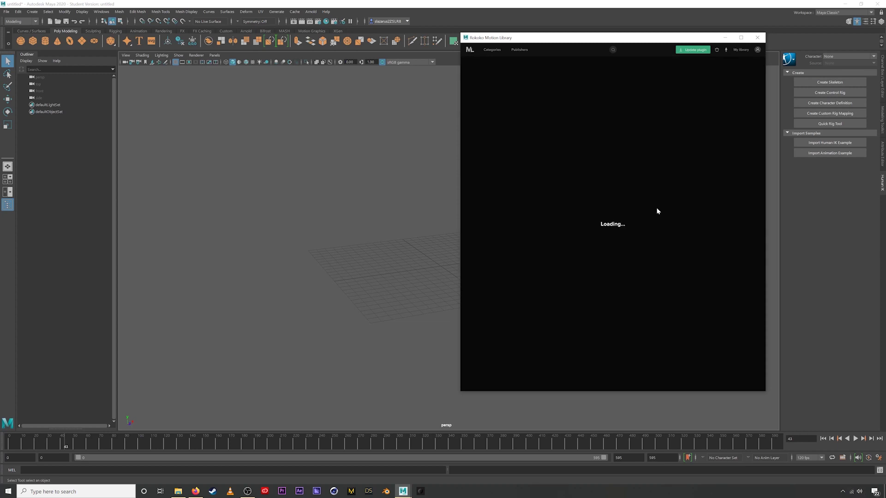
- Download the Horizontal attack Reverse clip and inspect its paused, rewound preview
{"action": "left_click", "coordinate": [468, 383]}
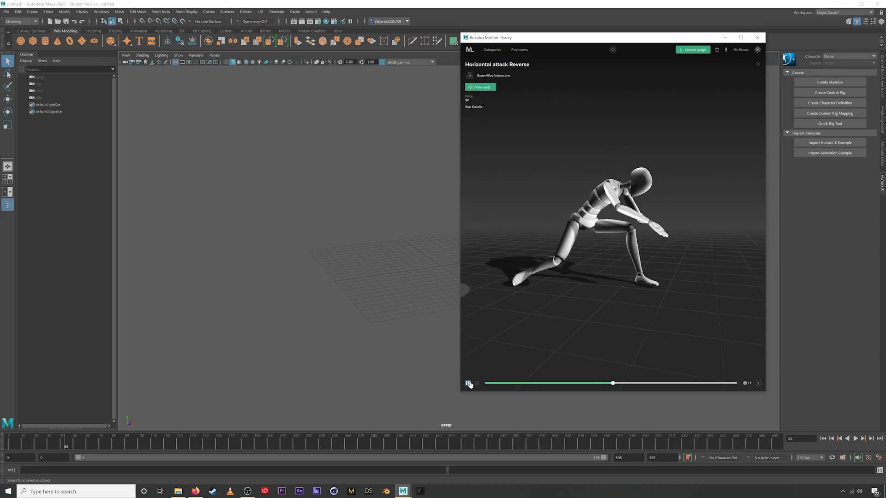
{"action": "left_click", "coordinate": [482, 89]}
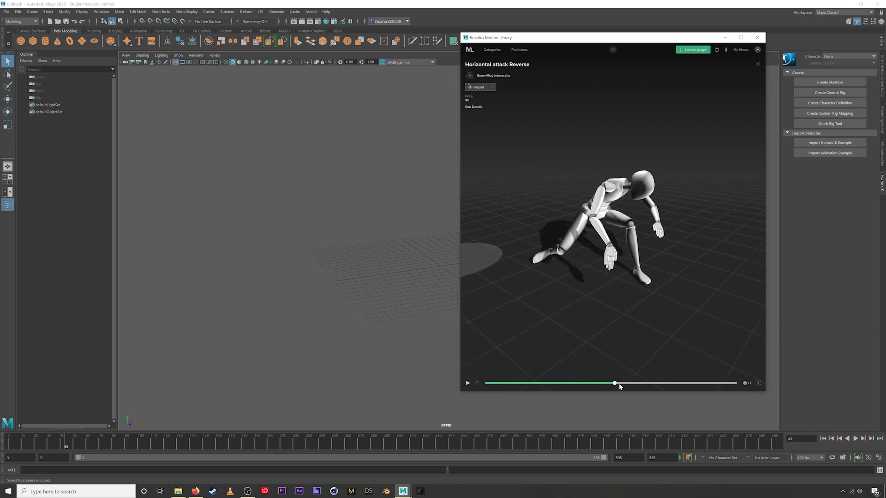
{"action": "left_click_drag", "start_coordinate": [614, 383], "coordinate": [514, 383]}
{"action": "left_click_drag", "start_coordinate": [609, 282], "coordinate": [619, 185]}
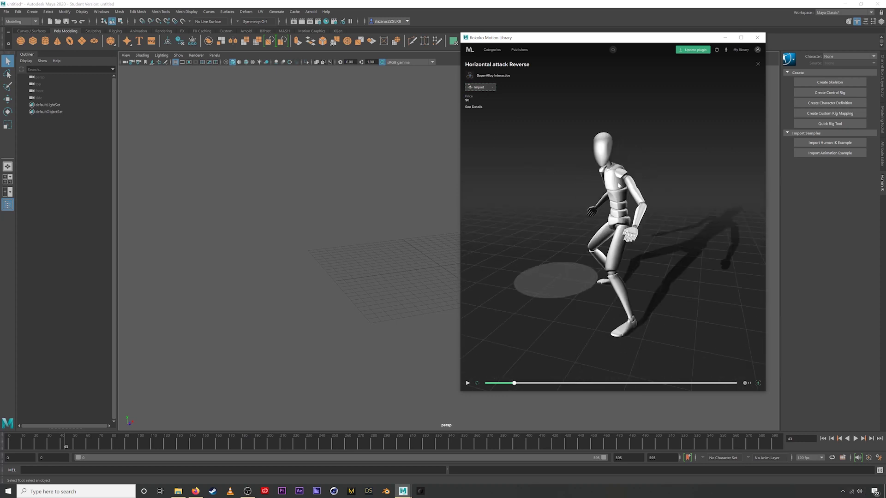
- Check the download path in the library's Settings and open the Downloads folder
{"action": "left_click", "coordinate": [758, 49]}
{"action": "left_click", "coordinate": [724, 102]}
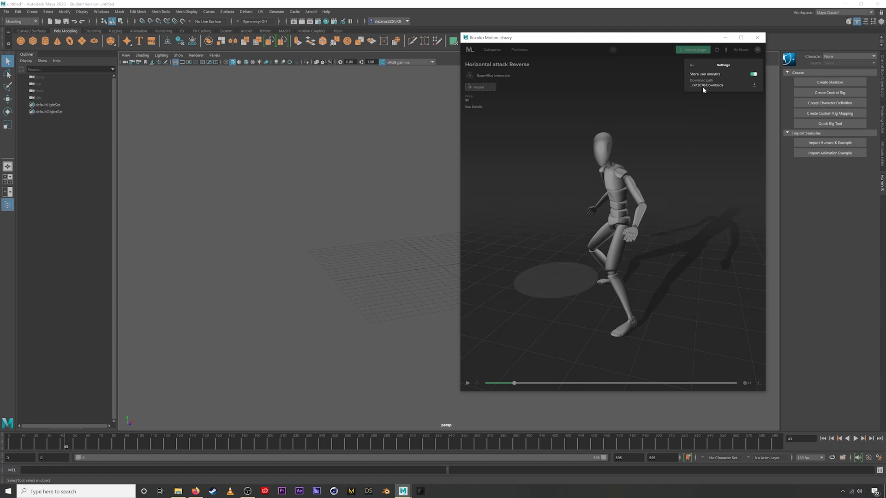
{"action": "left_click", "coordinate": [717, 121]}
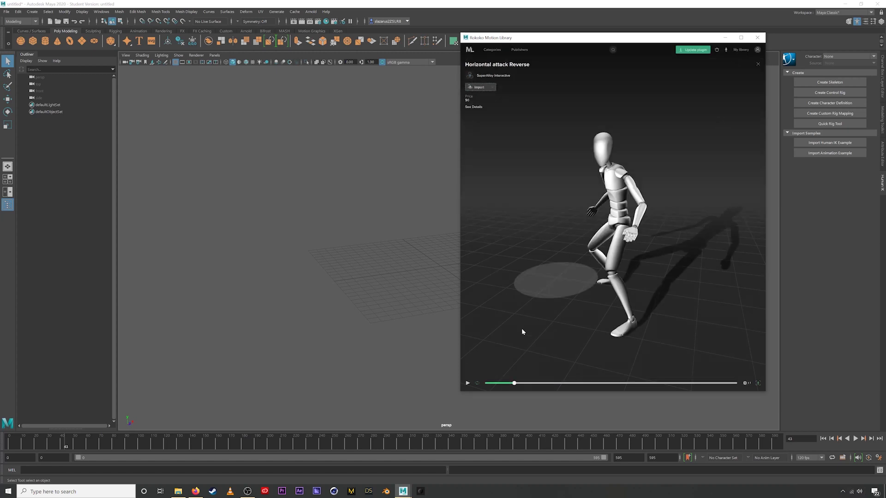
{"action": "left_click", "coordinate": [179, 492]}
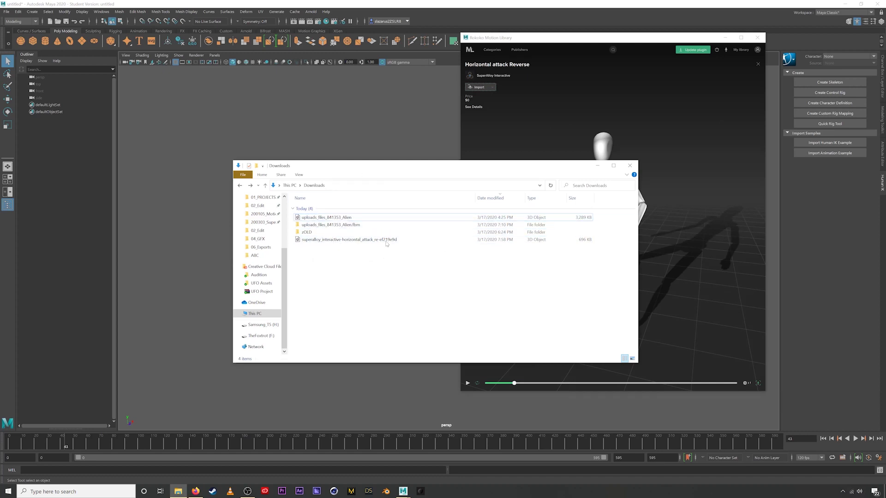
{"action": "left_click", "coordinate": [501, 141]}
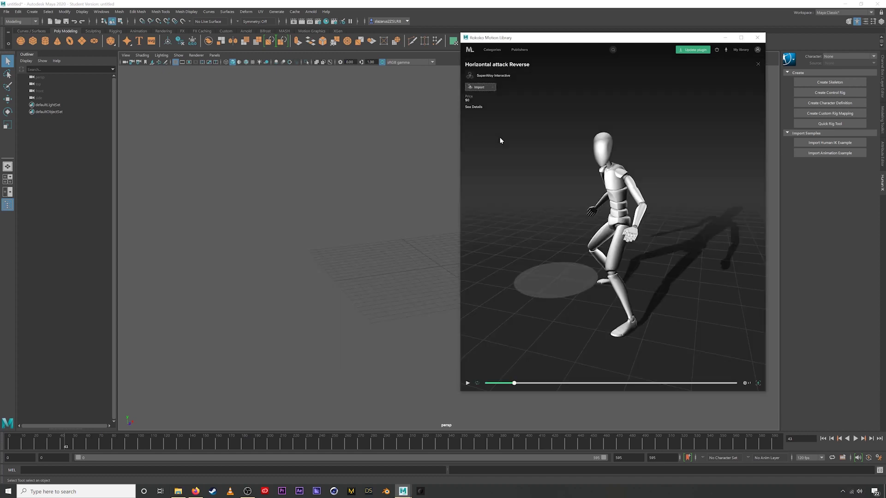
{"action": "left_click_drag", "start_coordinate": [590, 264], "coordinate": [642, 180]}
{"action": "left_click_drag", "start_coordinate": [632, 222], "coordinate": [581, 215]}
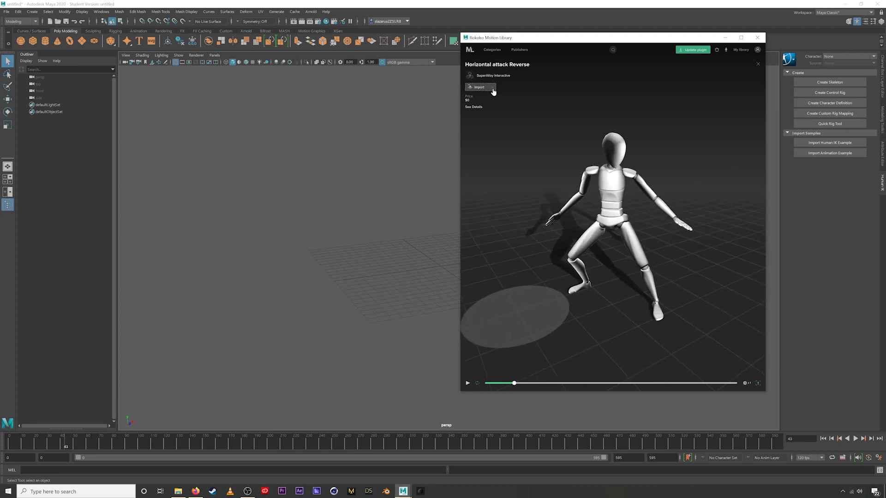
- Import the Horizontal attack Reverse skeleton, centre it in the viewport, and minimise the library
{"action": "left_click", "coordinate": [480, 87]}
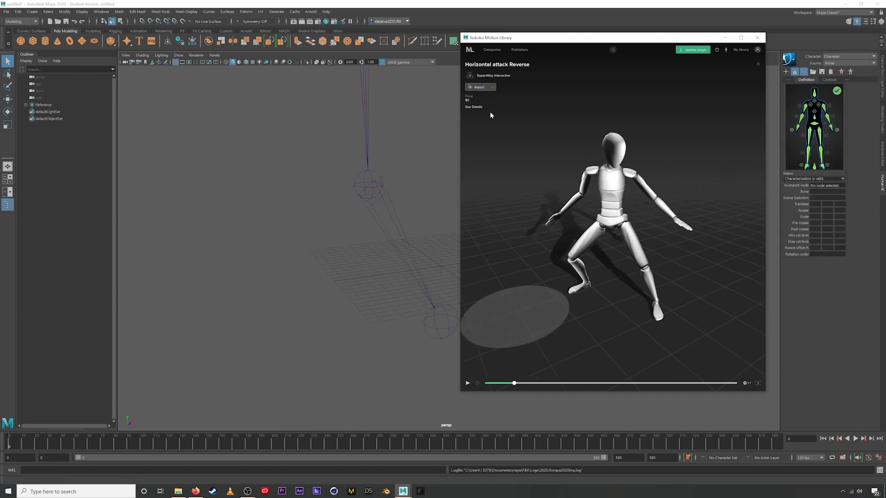
{"action": "left_click_drag", "start_coordinate": [411, 232], "coordinate": [468, 166], "text": "alt"}
{"action": "middle_click_drag", "start_coordinate": [469, 166], "coordinate": [373, 209], "text": "alt"}
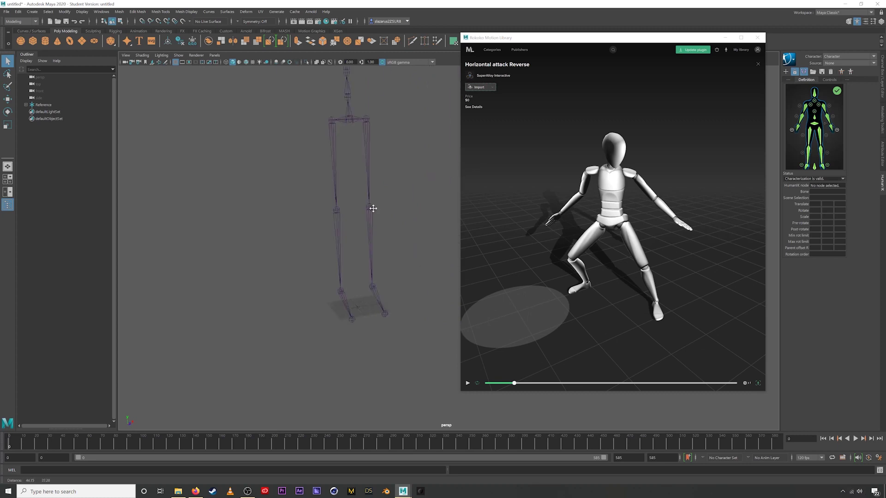
{"action": "left_click_drag", "start_coordinate": [372, 209], "coordinate": [381, 152], "text": "alt"}
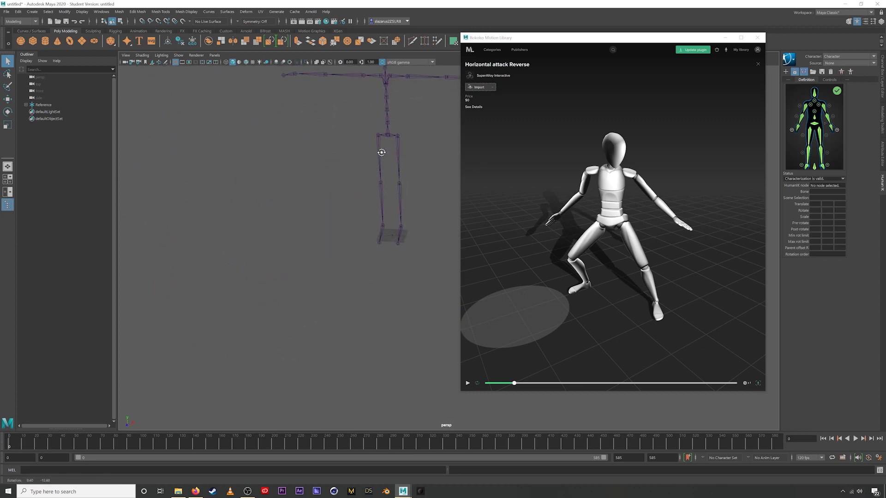
{"action": "middle_click_drag", "start_coordinate": [381, 152], "coordinate": [345, 236], "text": "alt"}
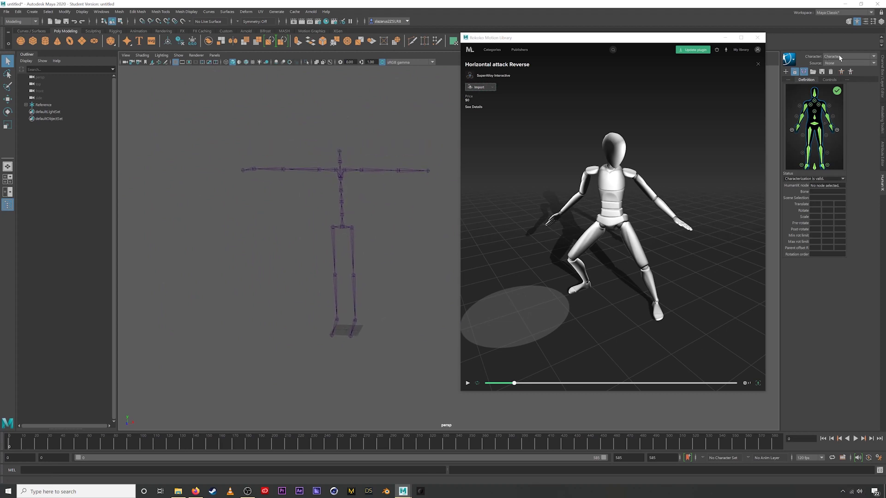
{"action": "left_click", "coordinate": [725, 37]}
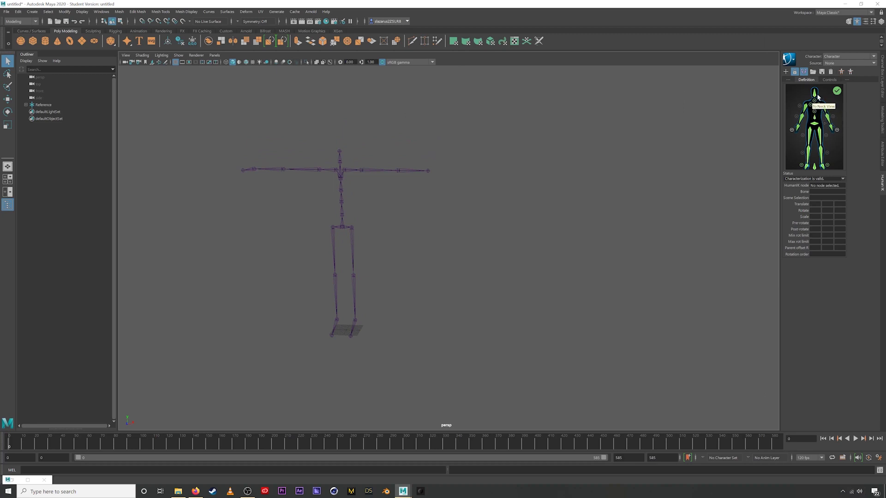
- Frame the skeleton and drag uploads_files_841353_Alien from Downloads into the Maya viewport
{"action": "left_click_drag", "start_coordinate": [390, 235], "coordinate": [385, 233], "text": "alt"}
{"action": "key", "text": "f"}
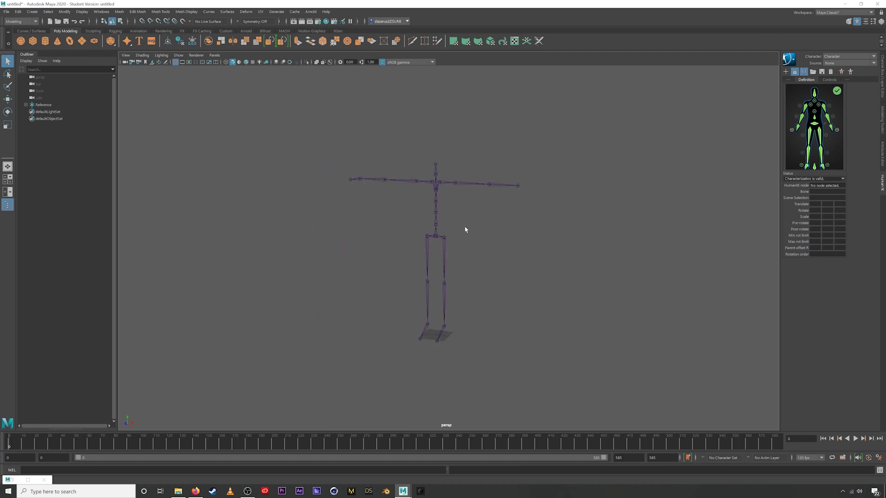
{"action": "left_click", "coordinate": [178, 492]}
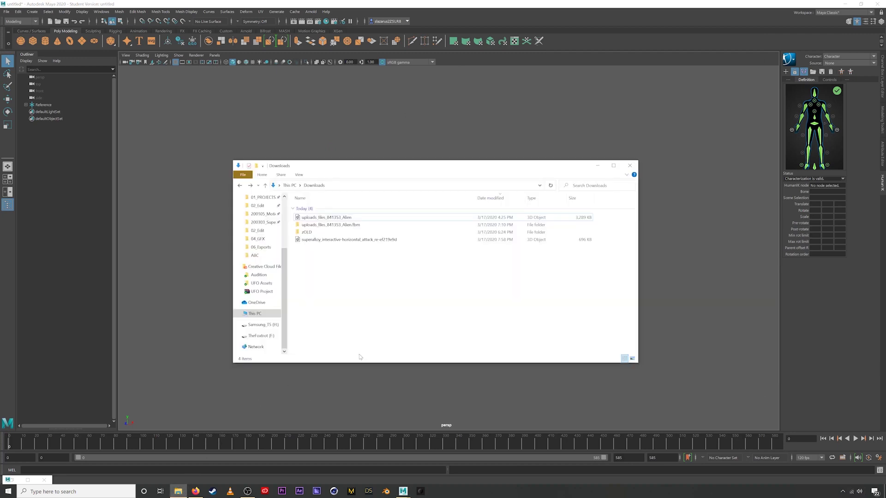
{"action": "left_click_drag", "start_coordinate": [326, 220], "coordinate": [399, 126]}
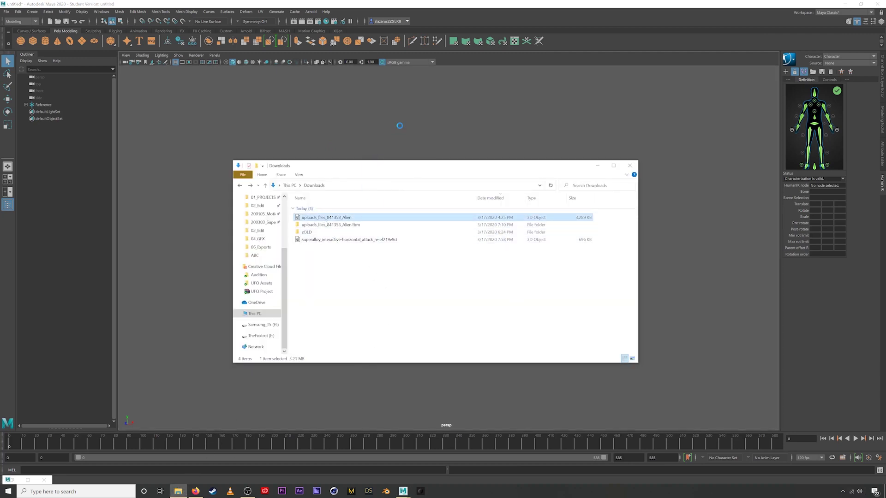
{"action": "left_click", "coordinate": [525, 119]}
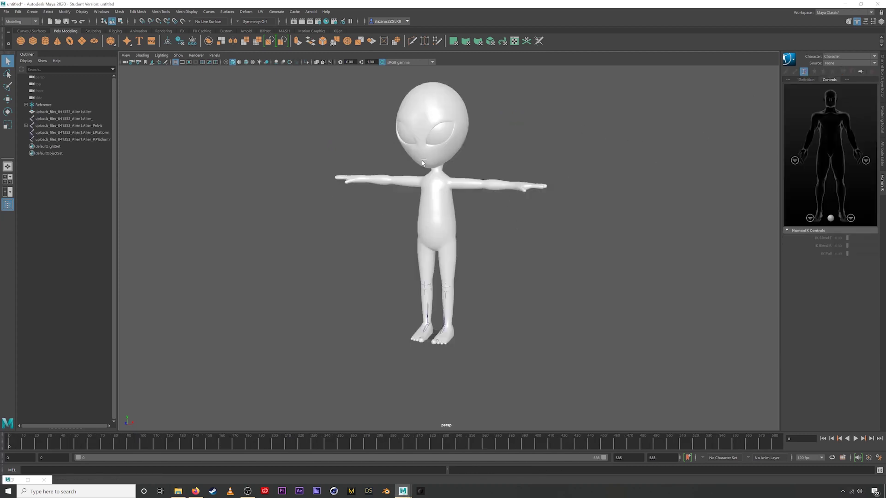
- In HumanIK, set Character to the Alien and Source to the imported skeleton character
{"action": "left_click", "coordinate": [835, 58]}
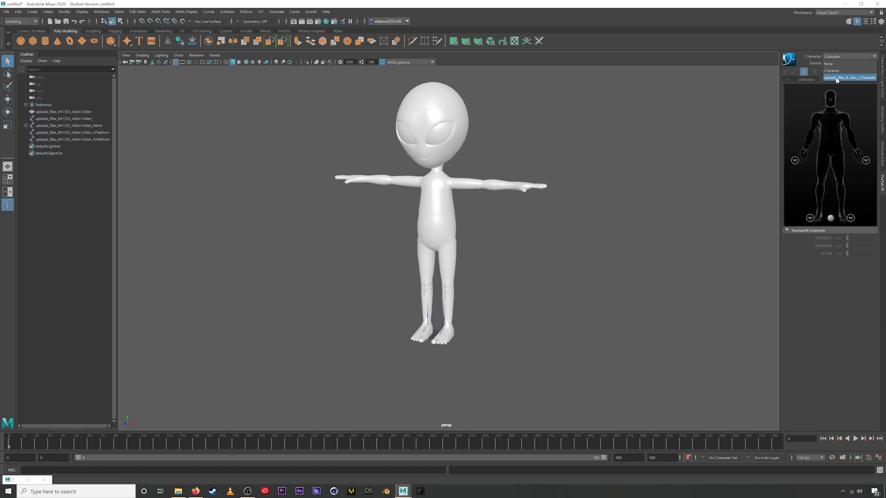
{"action": "left_click", "coordinate": [845, 78]}
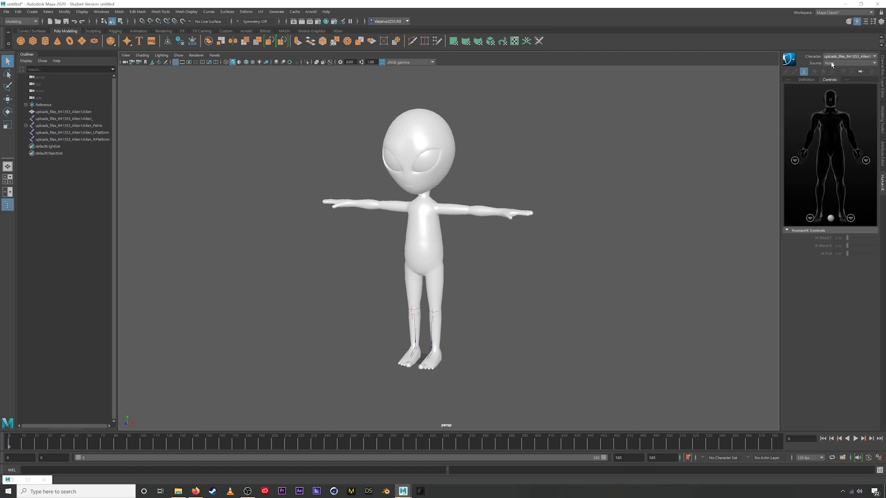
{"action": "left_click", "coordinate": [832, 64]}
{"action": "left_click", "coordinate": [832, 77]}
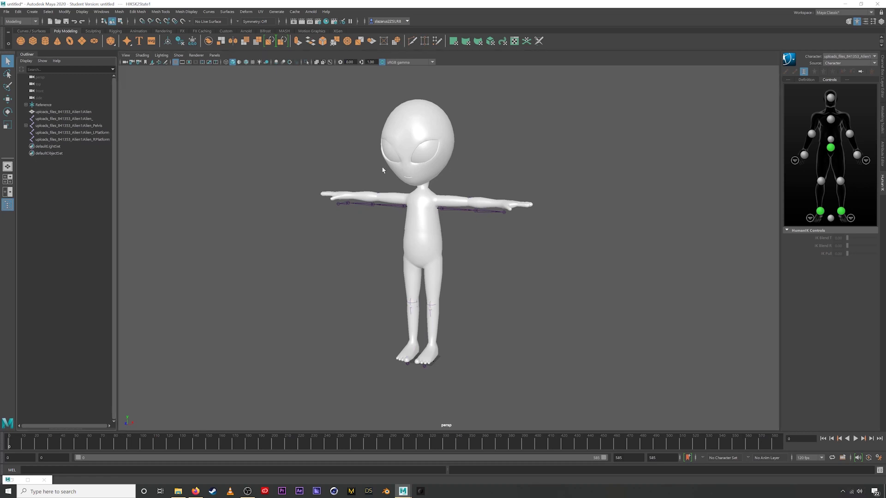
- Play the retargeted animation, then stop and return to the first frame
{"action": "left_click", "coordinate": [855, 439]}
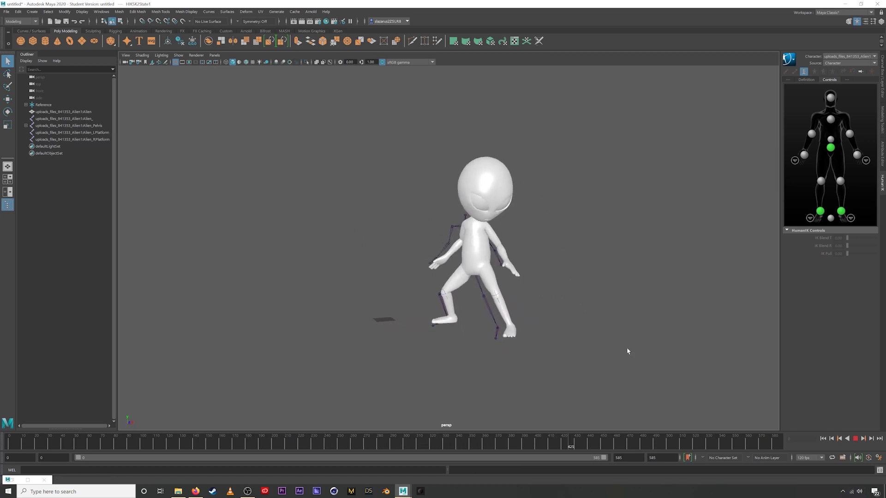
{"action": "left_click", "coordinate": [855, 439]}
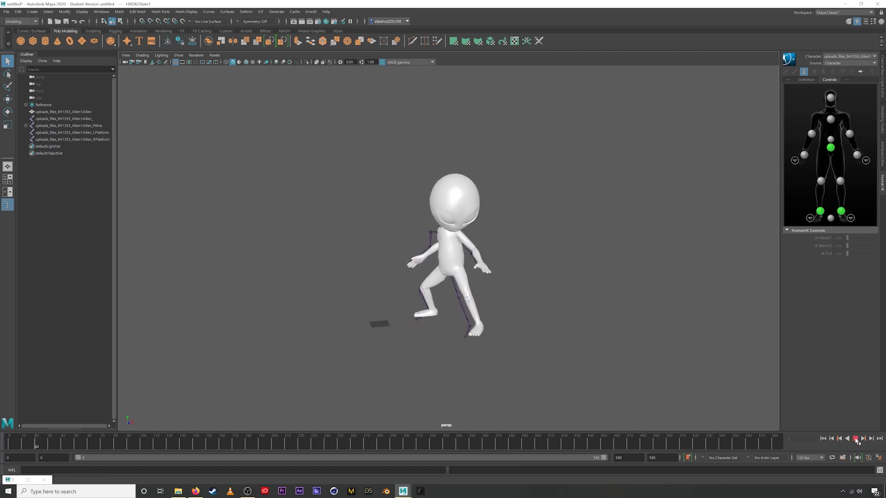
{"action": "left_click", "coordinate": [824, 439]}
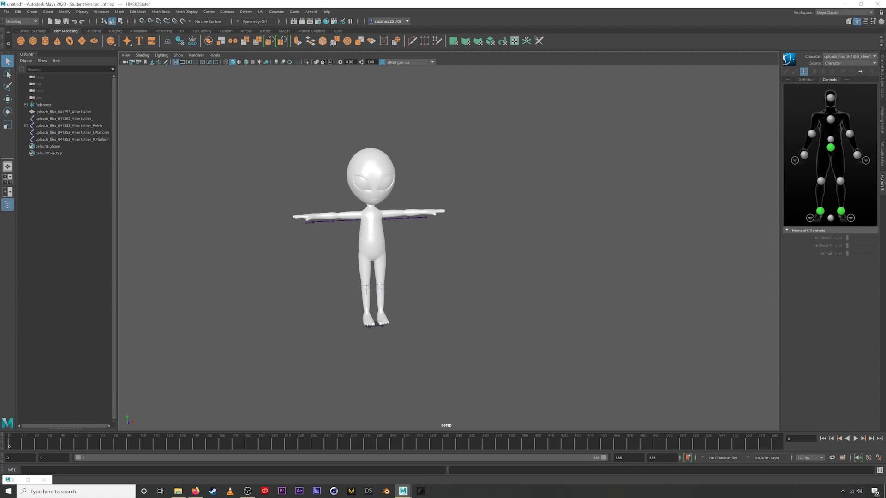
{"action": "left_click", "coordinate": [27, 480]}
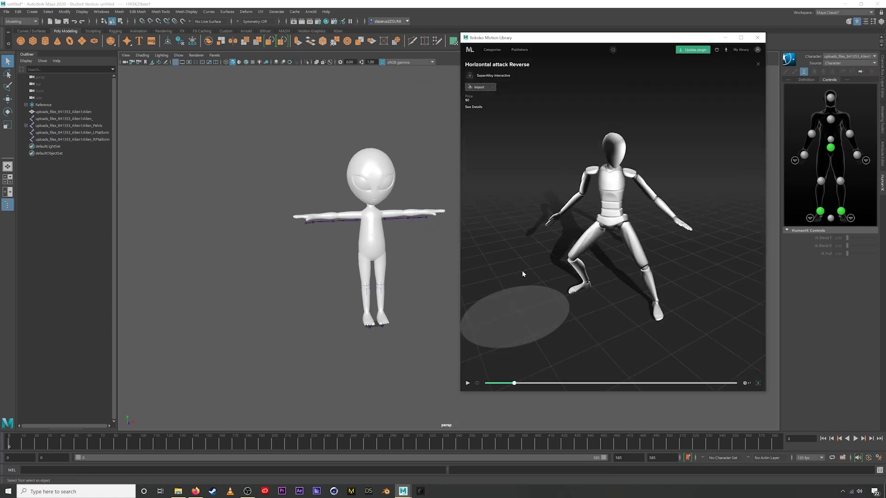
- Open Attack Saber Jump in the library, download it, and import it into the scene
{"action": "left_click", "coordinate": [758, 64]}
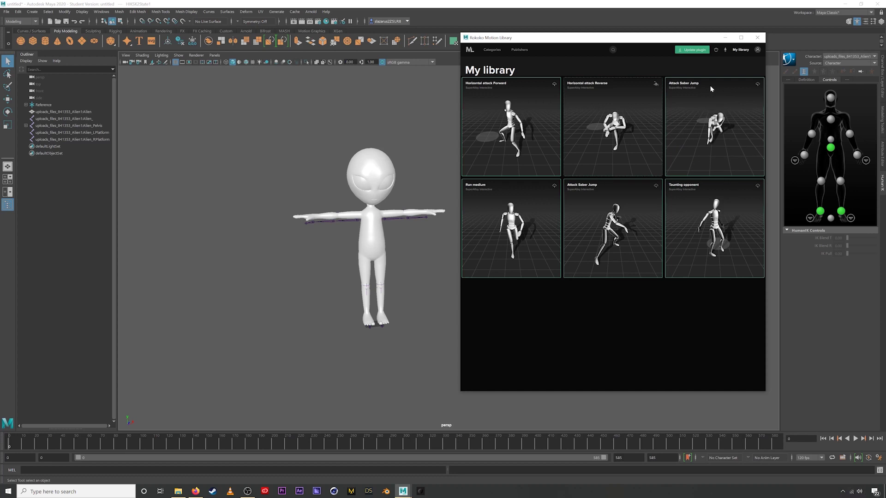
{"action": "left_click", "coordinate": [678, 129]}
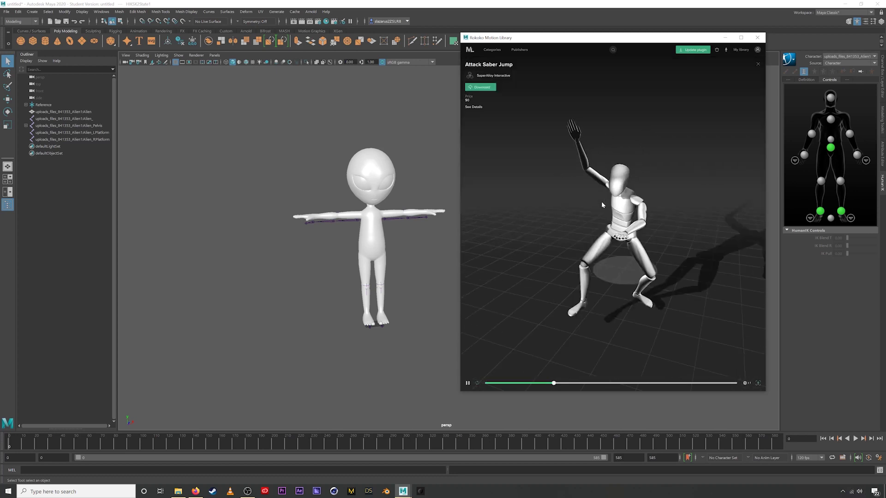
{"action": "left_click", "coordinate": [481, 87]}
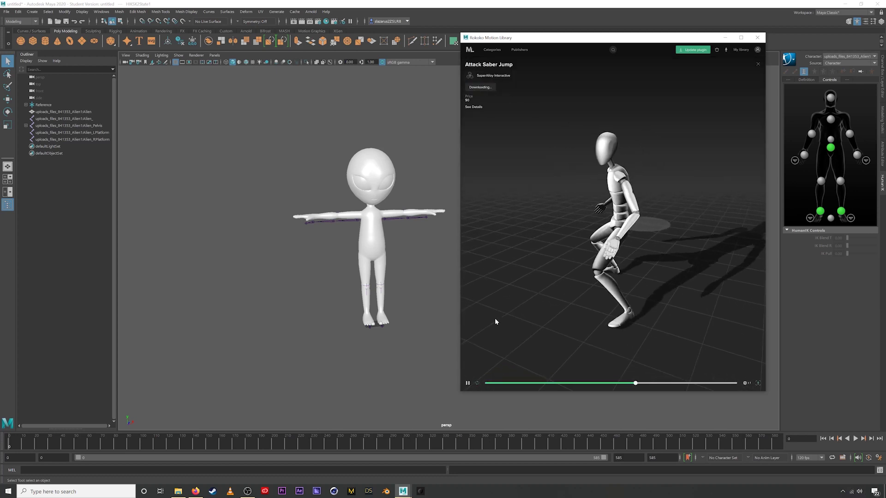
{"action": "left_click", "coordinate": [467, 385]}
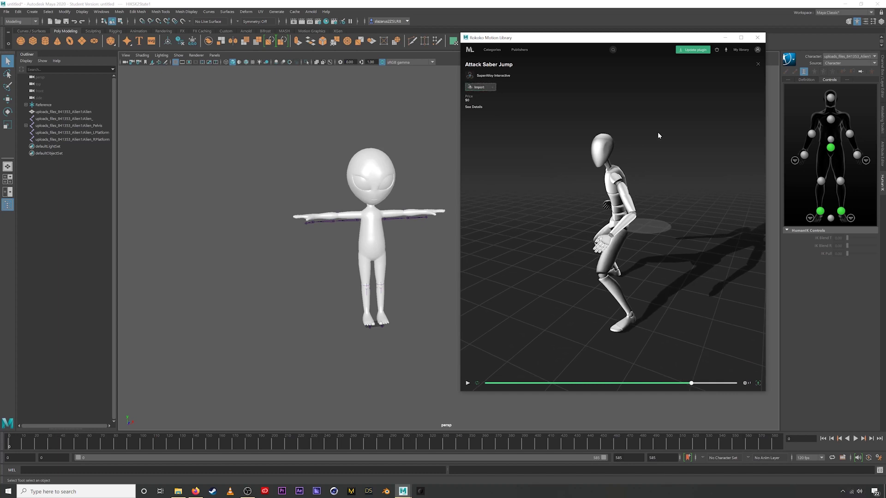
{"action": "left_click", "coordinate": [477, 87]}
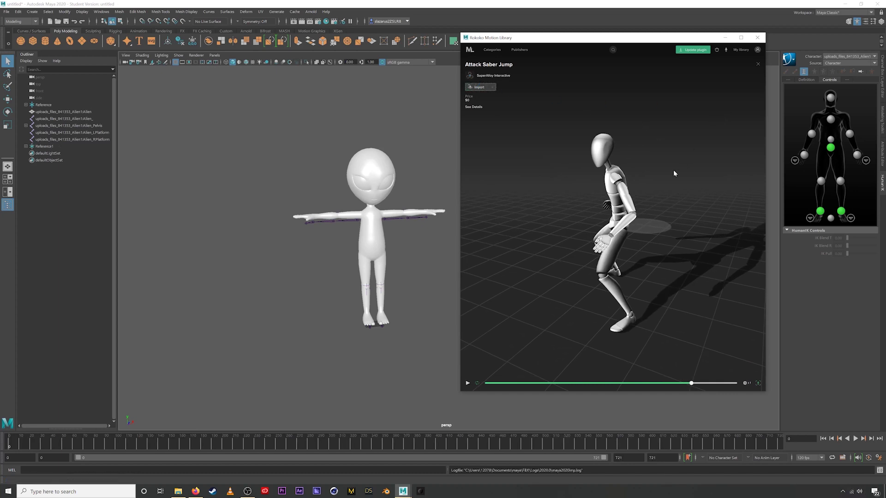
- Rename Reference1 in the Outliner to AttackSaberJump
{"action": "left_click", "coordinate": [50, 147]}
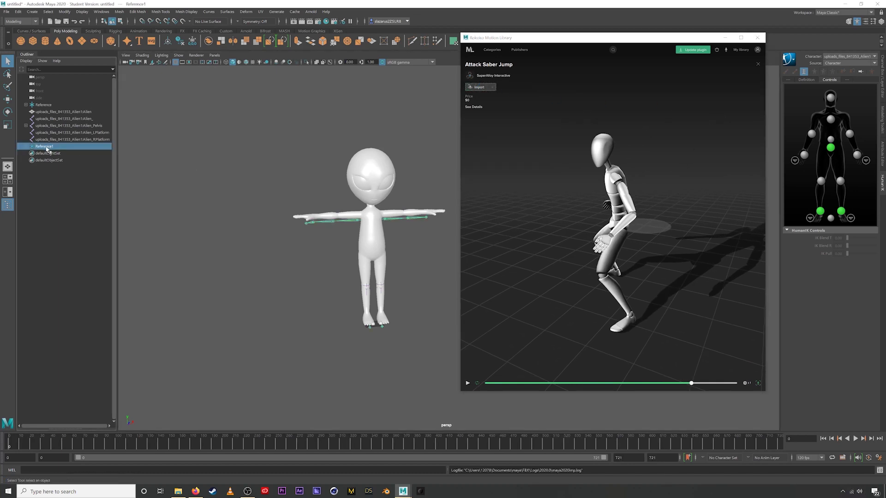
{"action": "double_click", "coordinate": [47, 148]}
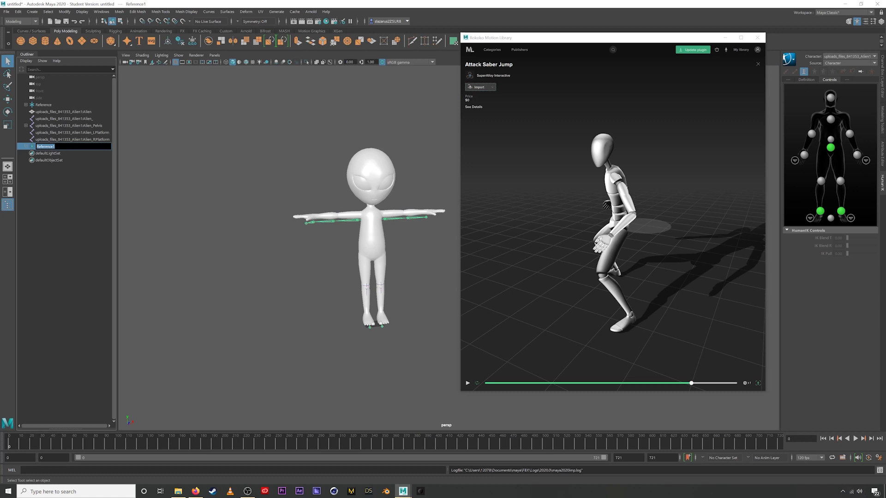
{"action": "type", "text": "AttackSaberJump"}
{"action": "key", "text": "Return"}
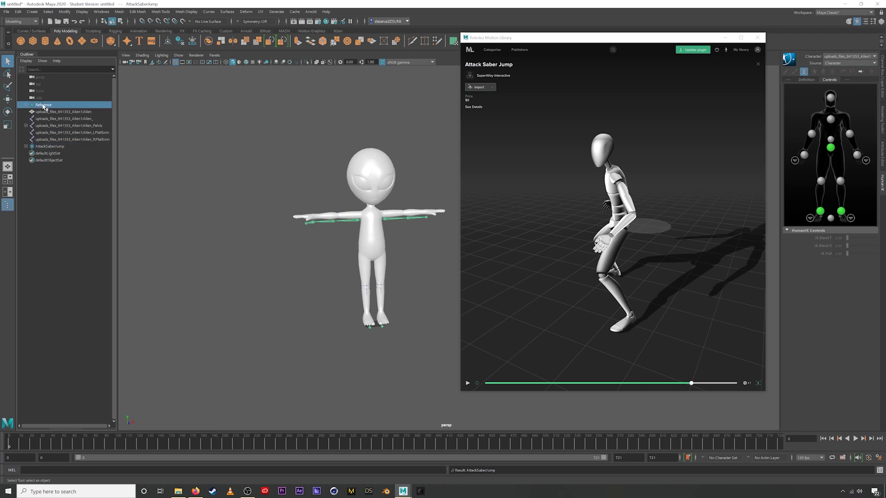
- Rename the Reference entry to HorizontalAttack and minimise the Rokoko window
{"action": "double_click", "coordinate": [45, 105]}
{"action": "type", "text": "Horizonta"}
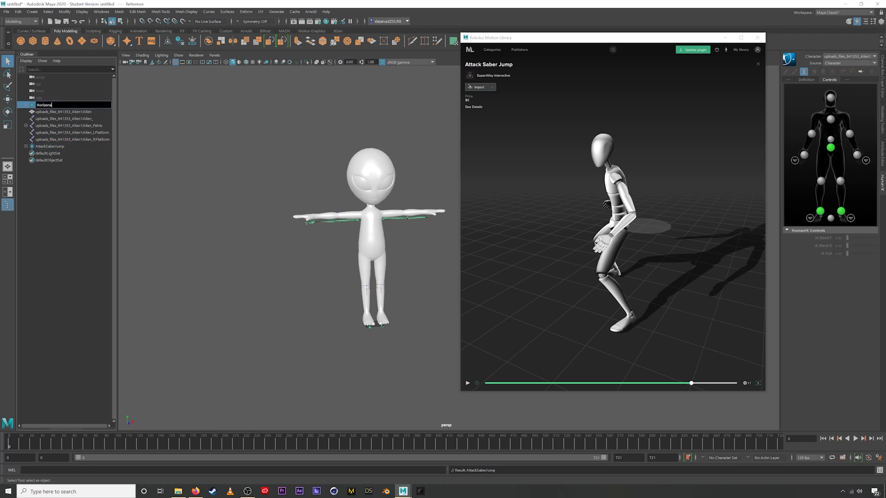
{"action": "type", "text": "l At"}
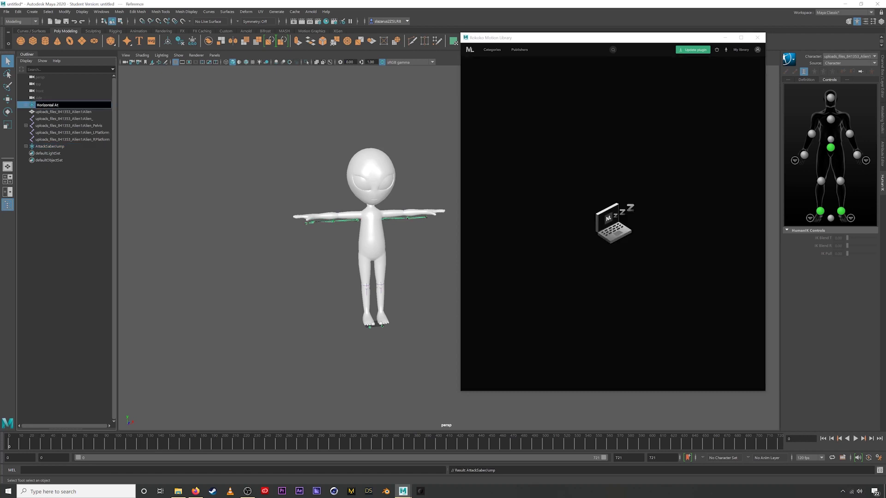
{"action": "key", "text": "Return"}
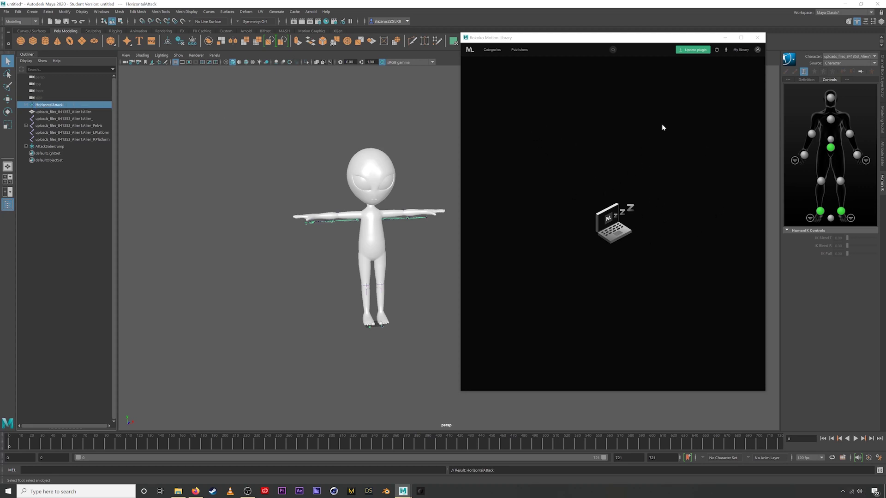
{"action": "left_click", "coordinate": [725, 38]}
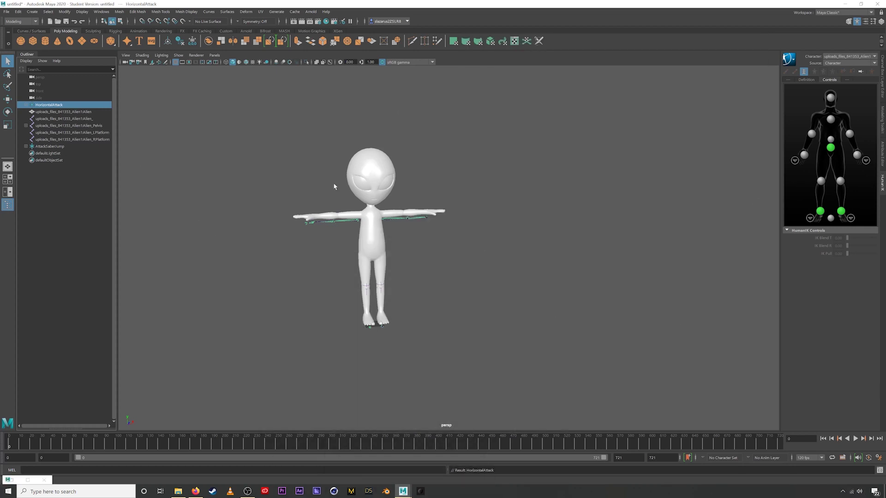
- Recentre the view on the alien, set its HumanIK source to Character1, and play the animation
{"action": "mouse_move", "coordinate": [401, 227]}
{"action": "middle_mouse_down", "text": "alt"}
{"action": "mouse_move", "coordinate": [391, 224]}
{"action": "mouse_move", "coordinate": [413, 229]}
{"action": "middle_mouse_up", "text": "alt"}
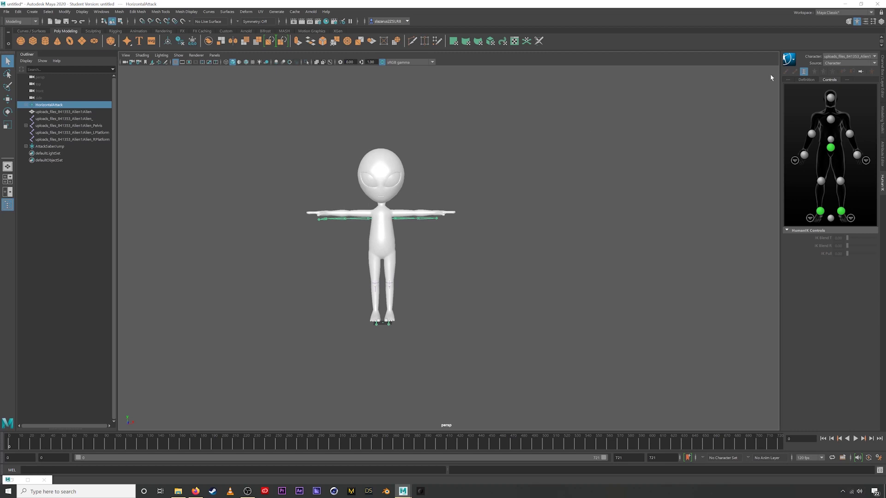
{"action": "left_click", "coordinate": [841, 63]}
{"action": "left_click", "coordinate": [837, 79]}
{"action": "left_click", "coordinate": [855, 439]}
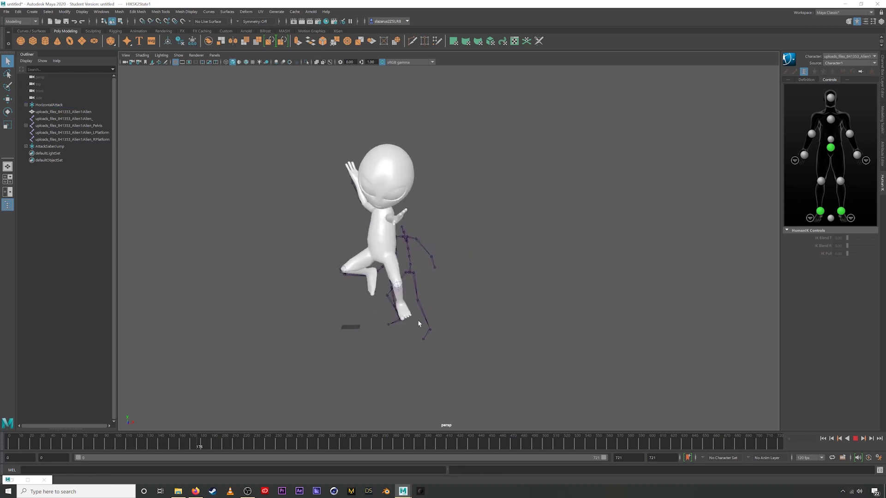
- Switch the HumanIK source to Character and orbit down to inspect the alien's motion
{"action": "left_click", "coordinate": [841, 63]}
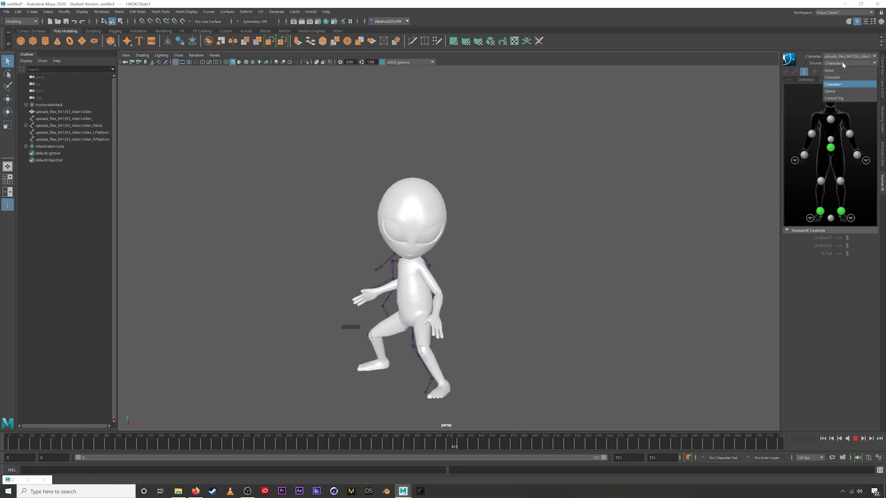
{"action": "left_click", "coordinate": [837, 72]}
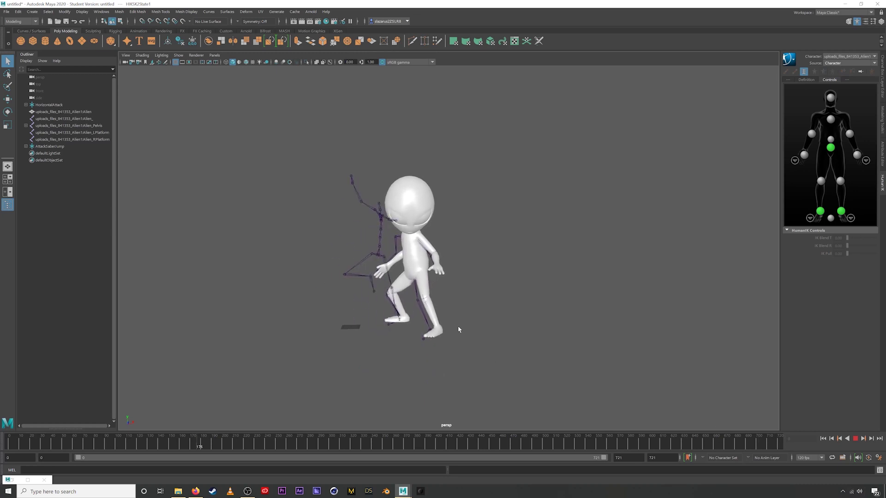
{"action": "left_click_drag", "start_coordinate": [459, 328], "coordinate": [439, 281], "text": "alt"}
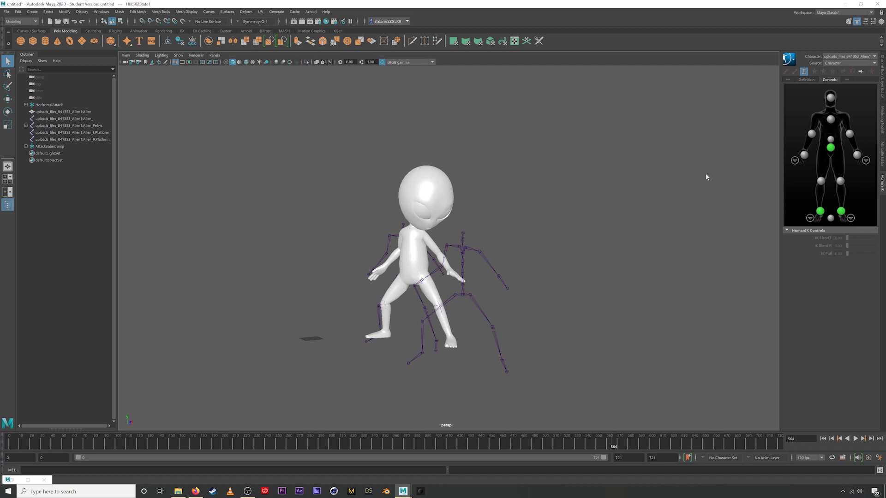
{"action": "left_click_drag", "start_coordinate": [503, 268], "coordinate": [509, 255], "text": "alt"}
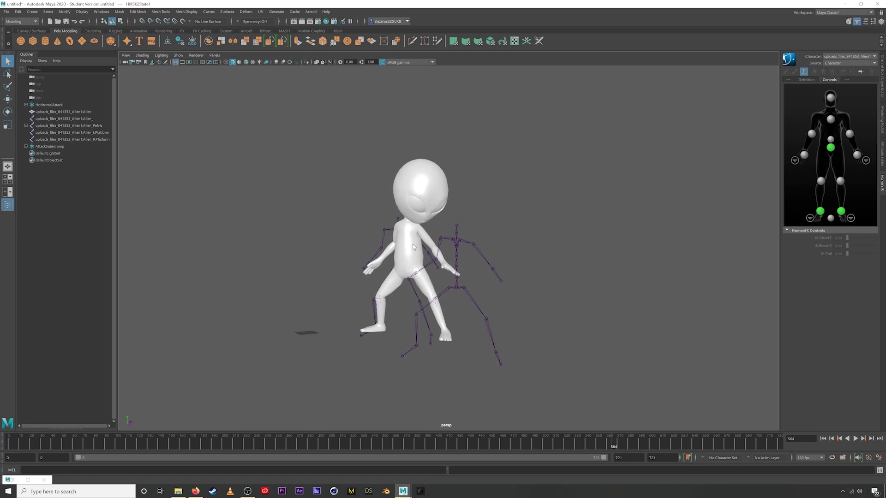
{"action": "left_click", "coordinate": [840, 56]}
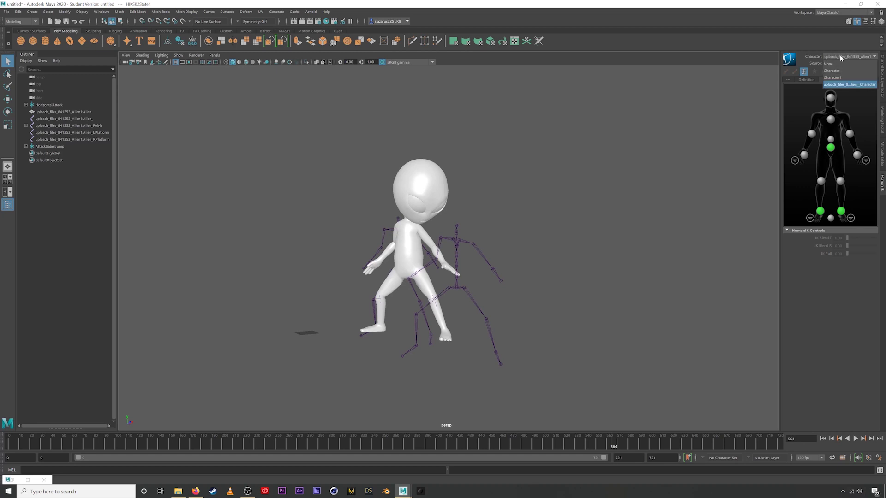
- Make the alien the active HumanIK character, show its skeleton Definition, and orbit to inspect it
{"action": "left_click", "coordinate": [832, 71]}
{"action": "left_click", "coordinate": [806, 80]}
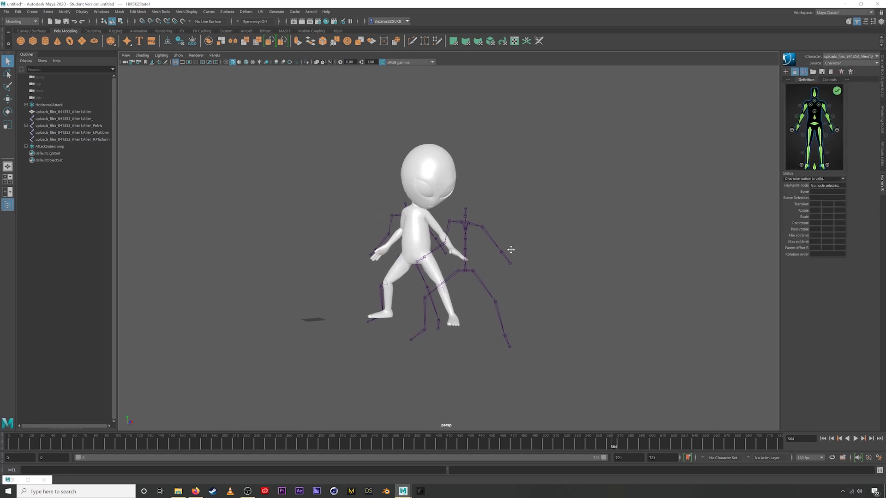
{"action": "middle_click_drag", "start_coordinate": [510, 249], "coordinate": [477, 259], "text": "alt"}
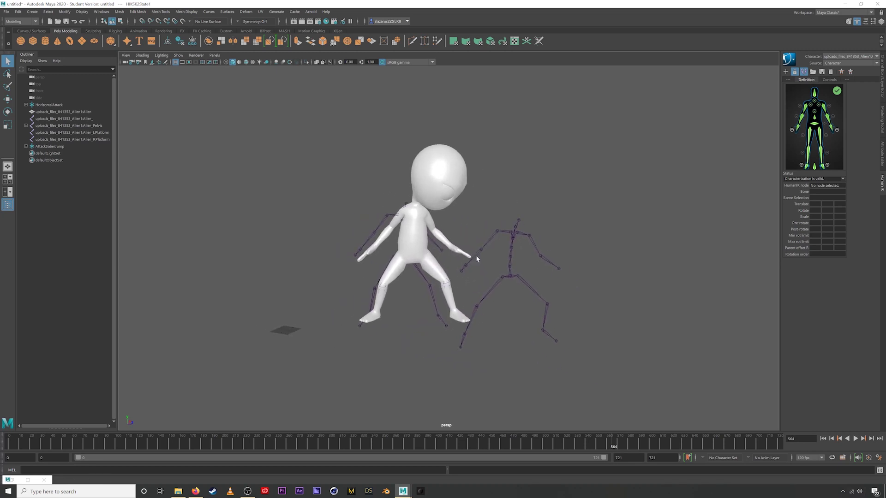
{"action": "left_click_drag", "start_coordinate": [478, 254], "coordinate": [500, 262], "text": "alt"}
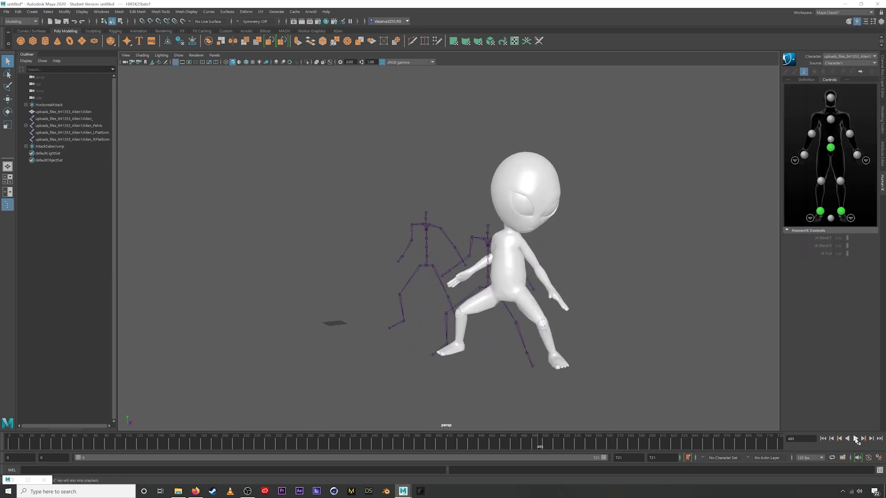
{"action": "left_click_drag", "start_coordinate": [489, 332], "coordinate": [427, 284], "text": "alt"}
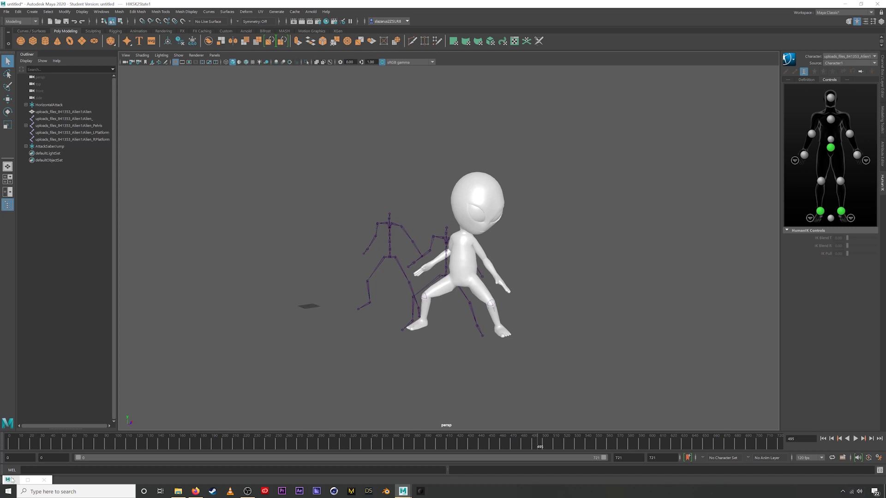
{"action": "left_click", "coordinate": [14, 480]}
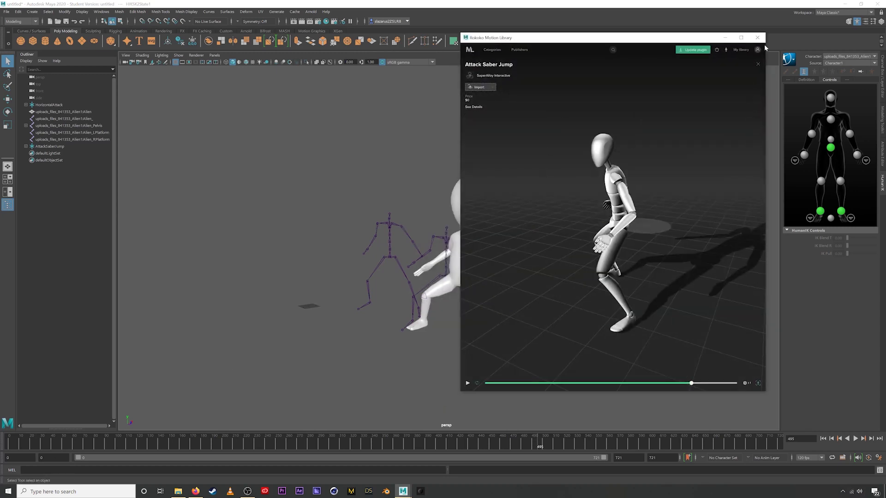
- Show My library in Rokoko Motion Library and shrink its window beside the viewport
{"action": "left_click", "coordinate": [758, 64]}
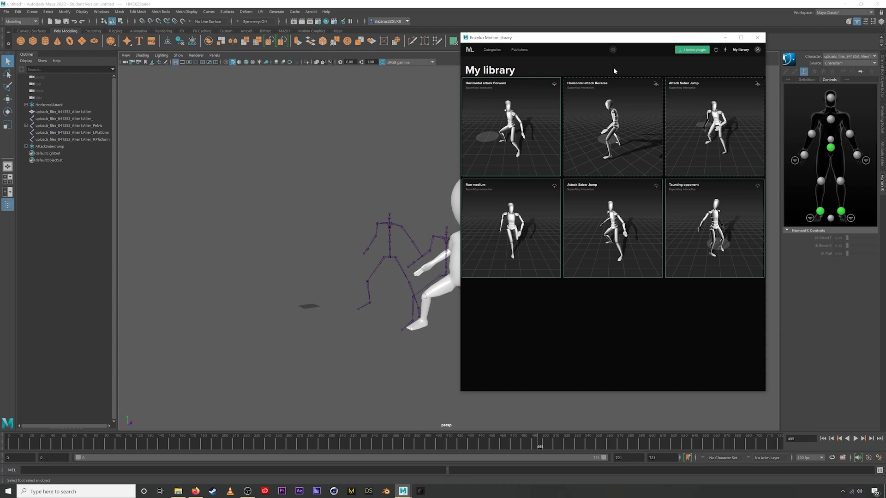
{"action": "left_click_drag", "start_coordinate": [678, 38], "coordinate": [728, 43]}
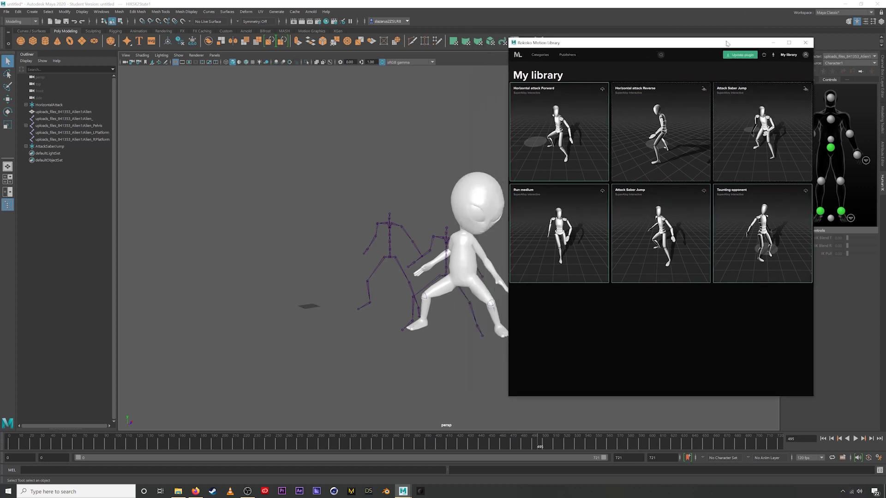
{"action": "left_click_drag", "start_coordinate": [813, 397], "coordinate": [702, 249]}
- Shift the library window further right and play back the alien's animation
{"action": "scroll", "coordinate": [653, 203], "scroll_direction": "up", "scroll_amount": 2}
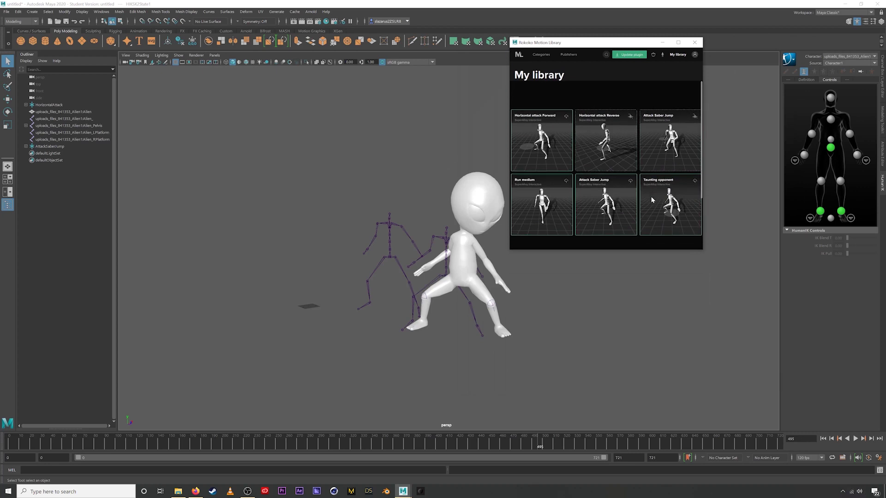
{"action": "left_click_drag", "start_coordinate": [580, 45], "coordinate": [664, 50]}
{"action": "scroll", "coordinate": [722, 202], "scroll_direction": "down", "scroll_amount": 1}
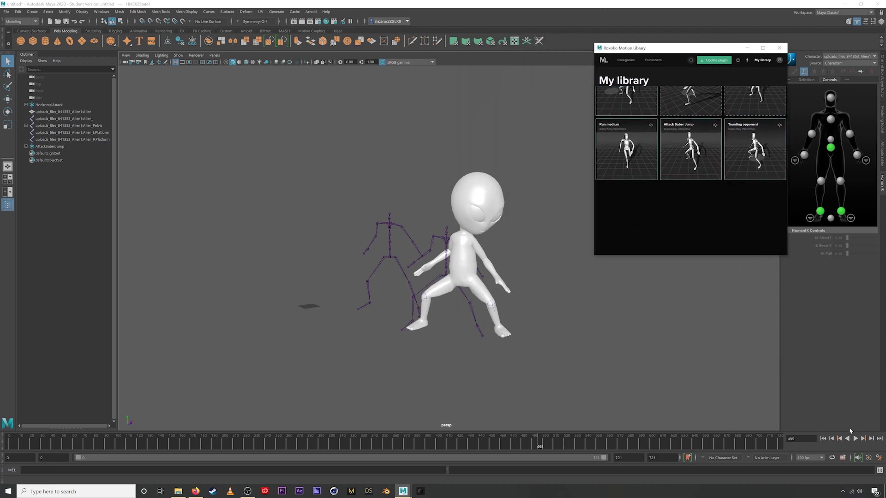
{"action": "scroll", "coordinate": [722, 202], "scroll_direction": "up", "scroll_amount": 1}
{"action": "left_click", "coordinate": [853, 439]}
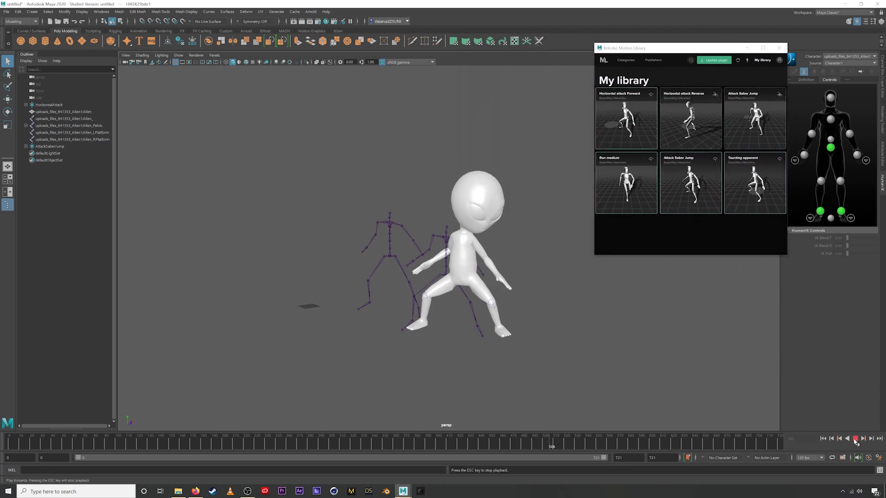